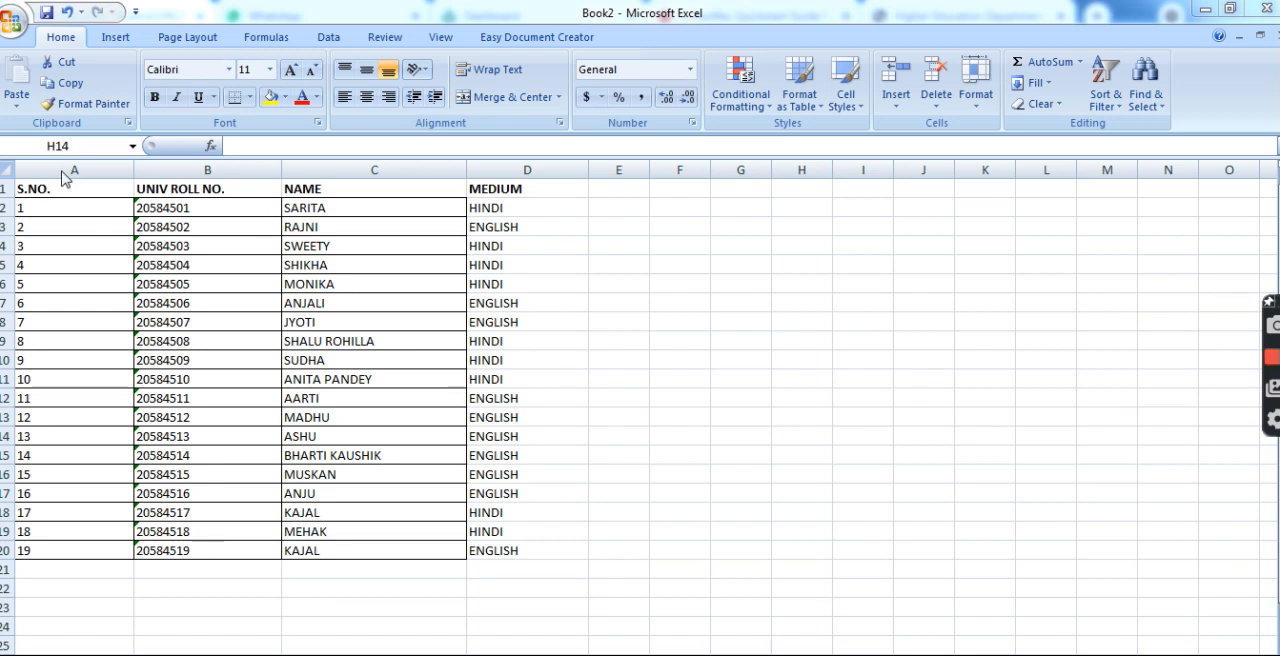
Apply all borders to the whole student table in A1:D20.
{"action": "left_click_drag", "start_coordinate": [70, 188], "coordinate": [530, 550]}
{"action": "left_click", "coordinate": [248, 98]}
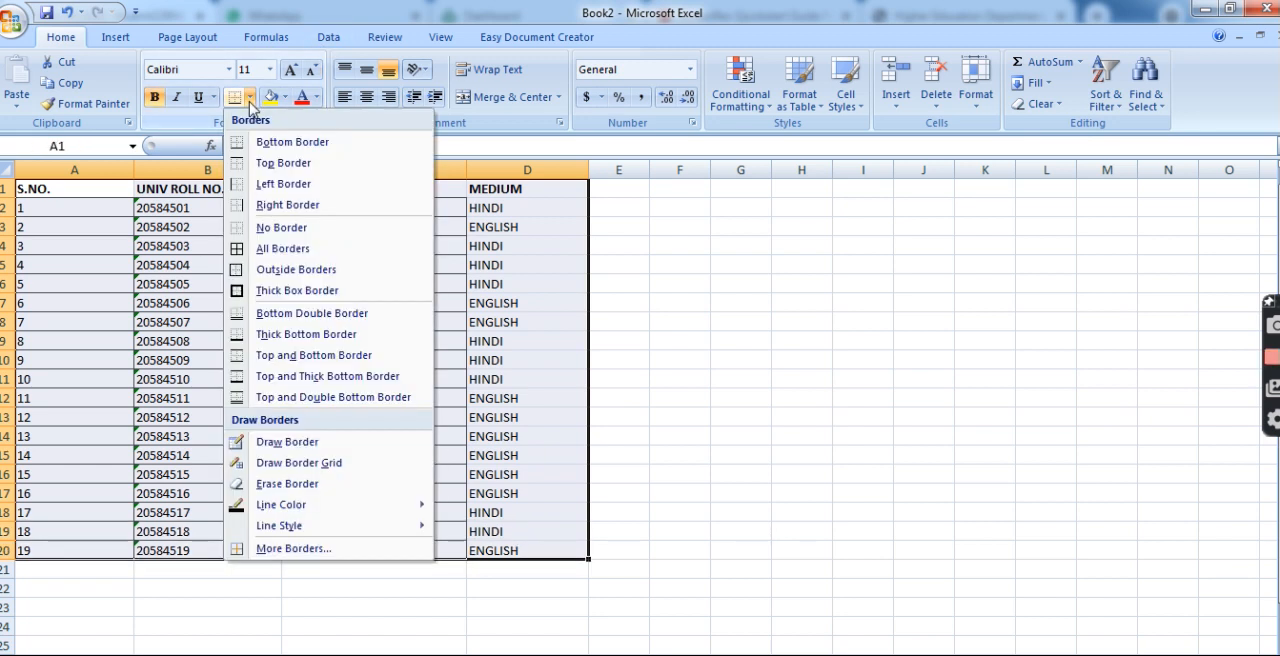
{"action": "left_click", "coordinate": [277, 247]}
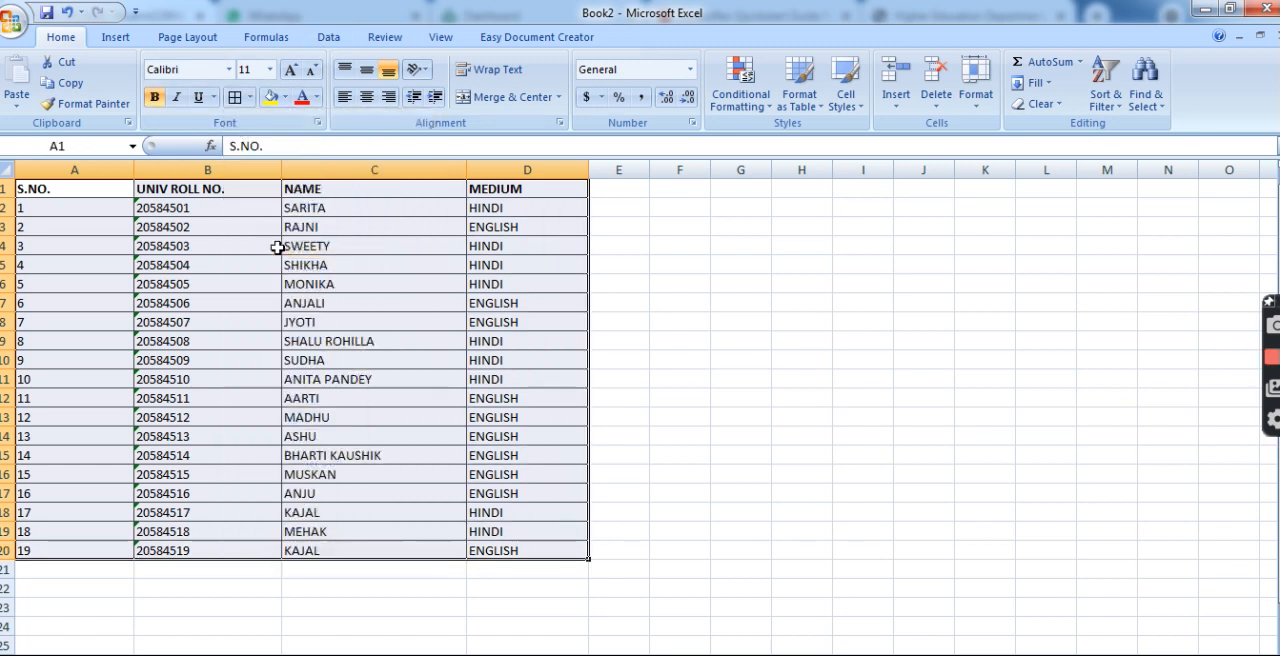
{"action": "left_click", "coordinate": [712, 440]}
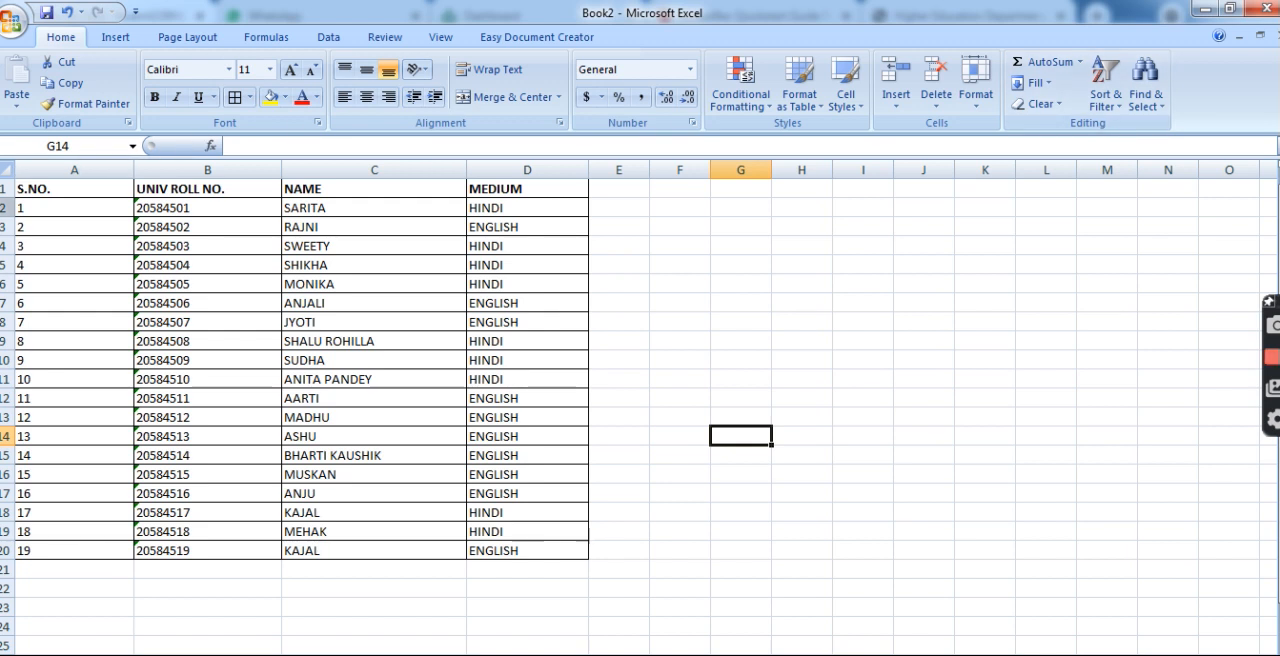
Turn on filtering for the header row of the student table.
{"action": "left_click", "coordinate": [6, 188]}
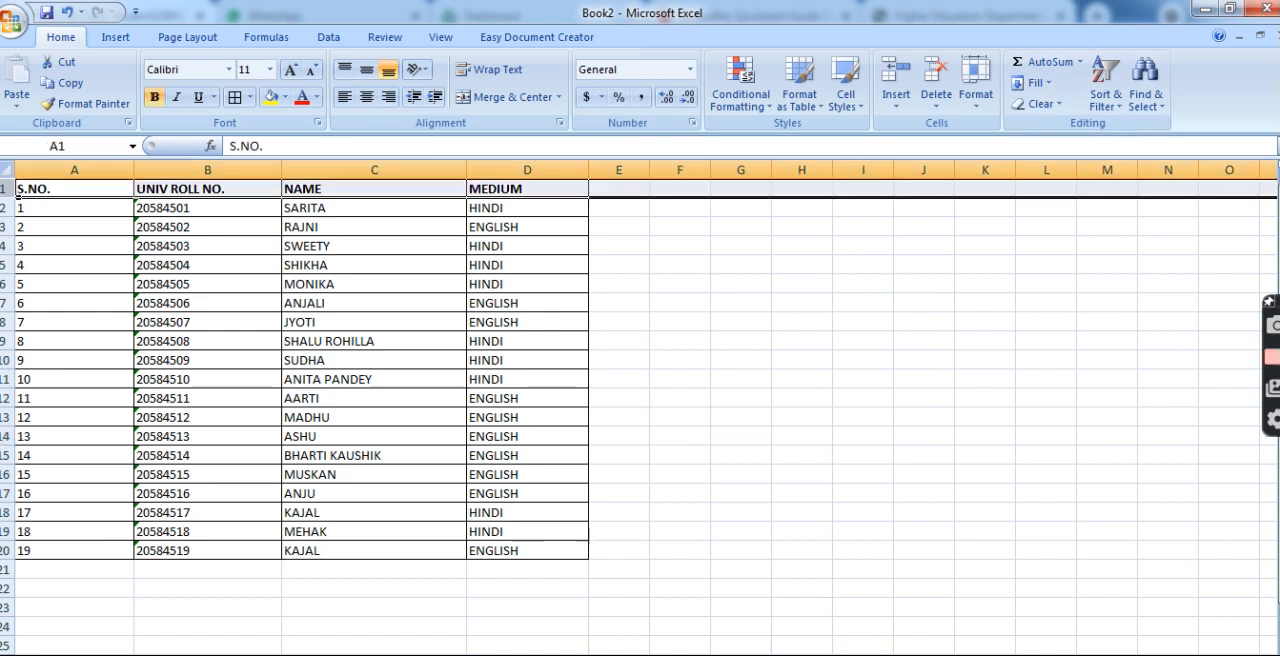
{"action": "left_click", "coordinate": [1105, 98]}
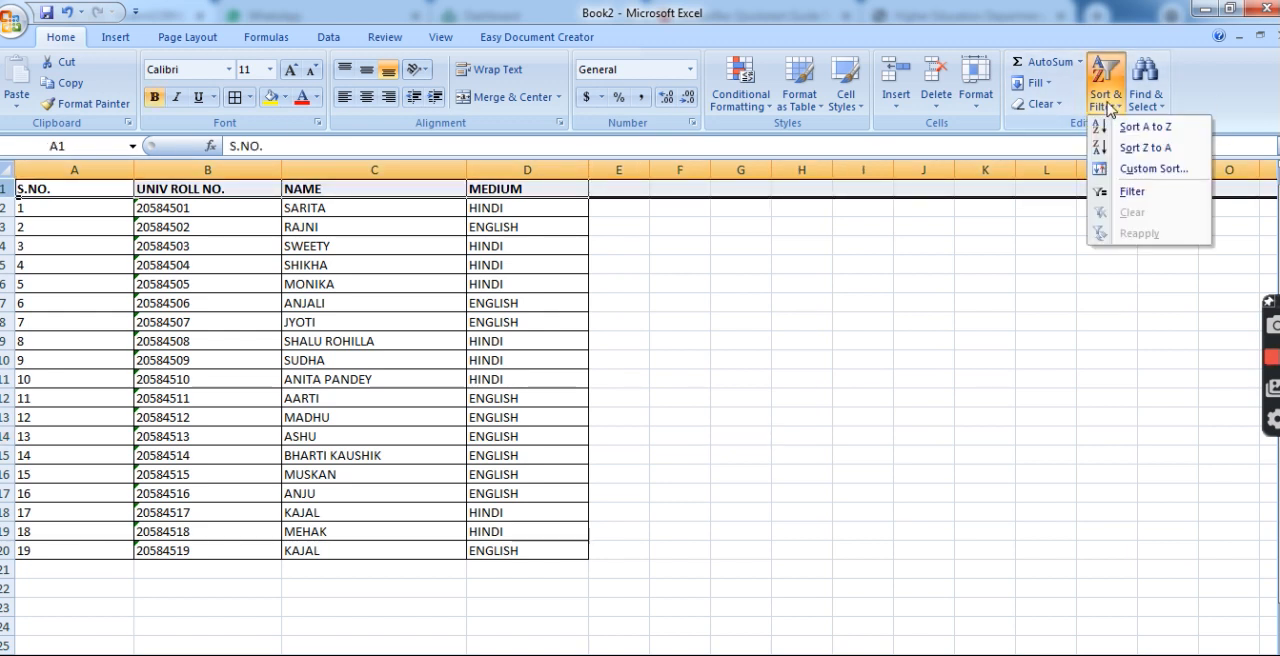
{"action": "left_click", "coordinate": [1147, 191]}
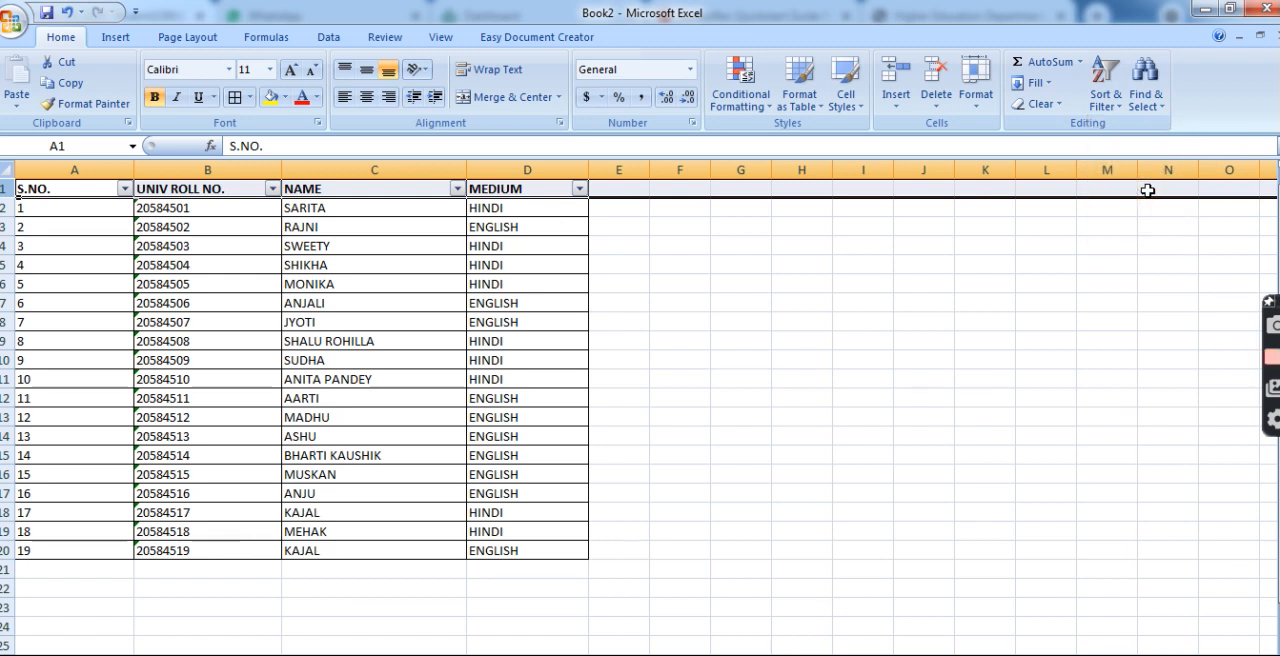
Filter the MEDIUM column to show only the HINDI rows.
{"action": "left_click", "coordinate": [578, 190]}
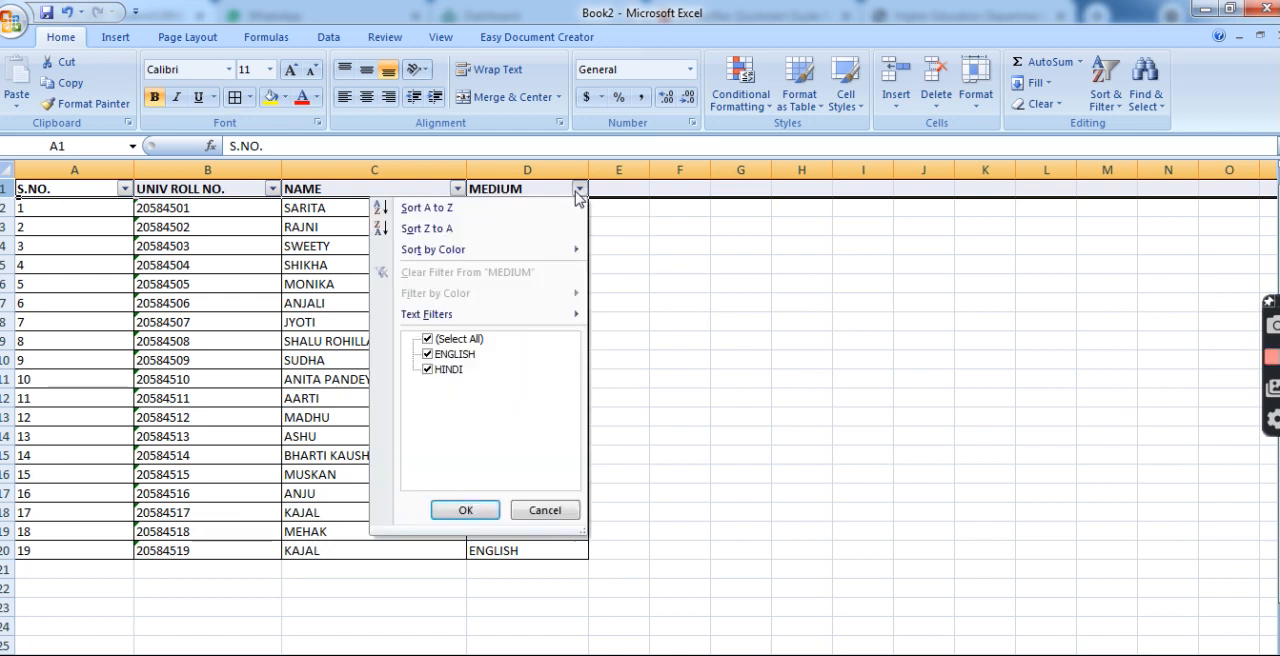
{"action": "left_click", "coordinate": [478, 341]}
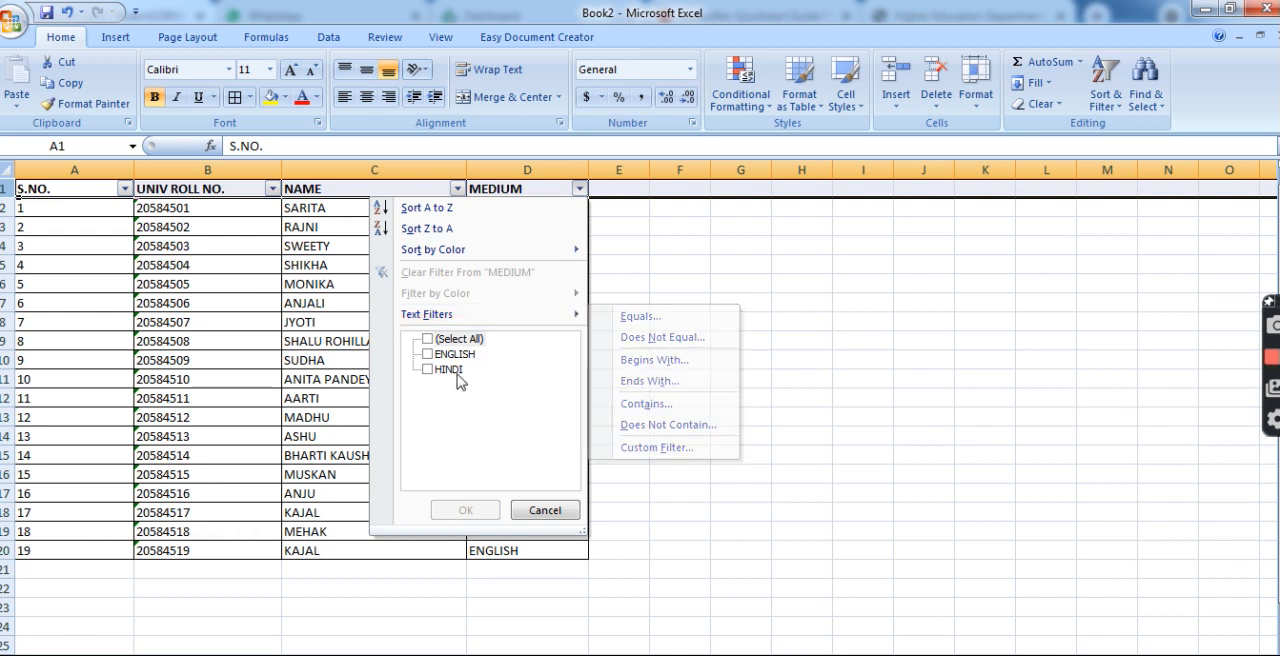
{"action": "left_click", "coordinate": [455, 380]}
{"action": "left_click", "coordinate": [466, 510]}
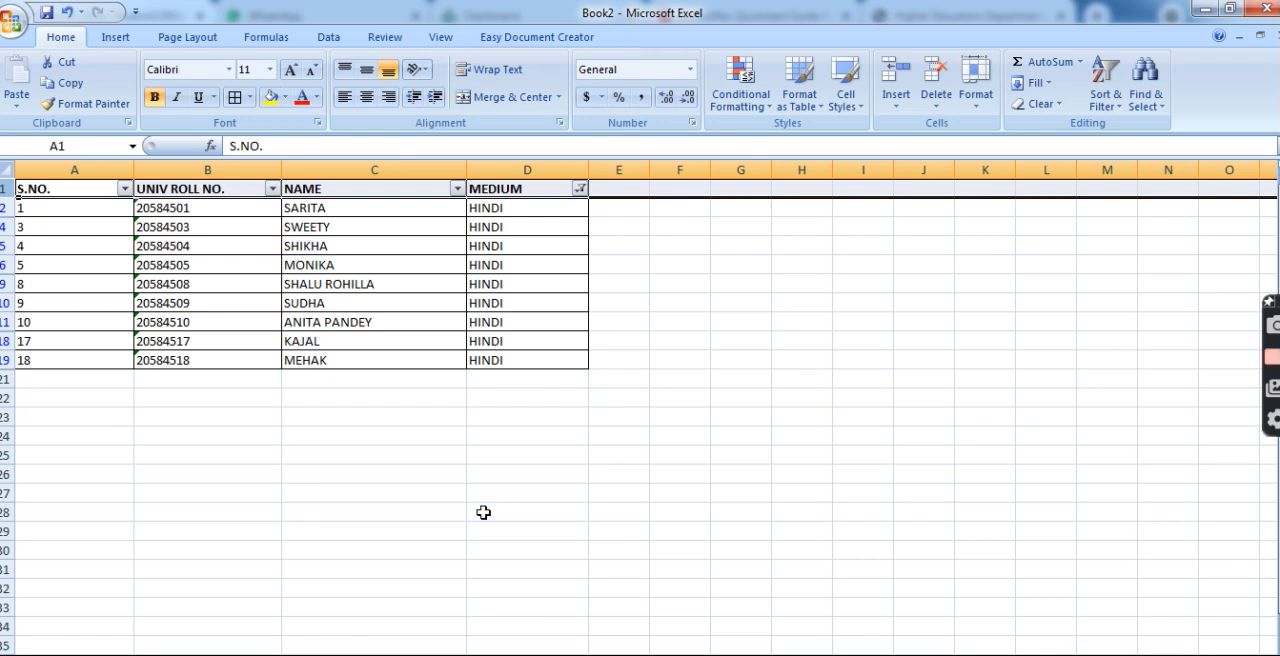
Change the MEDIUM column filter to show only the ENGLISH rows.
{"action": "left_click", "coordinate": [580, 188]}
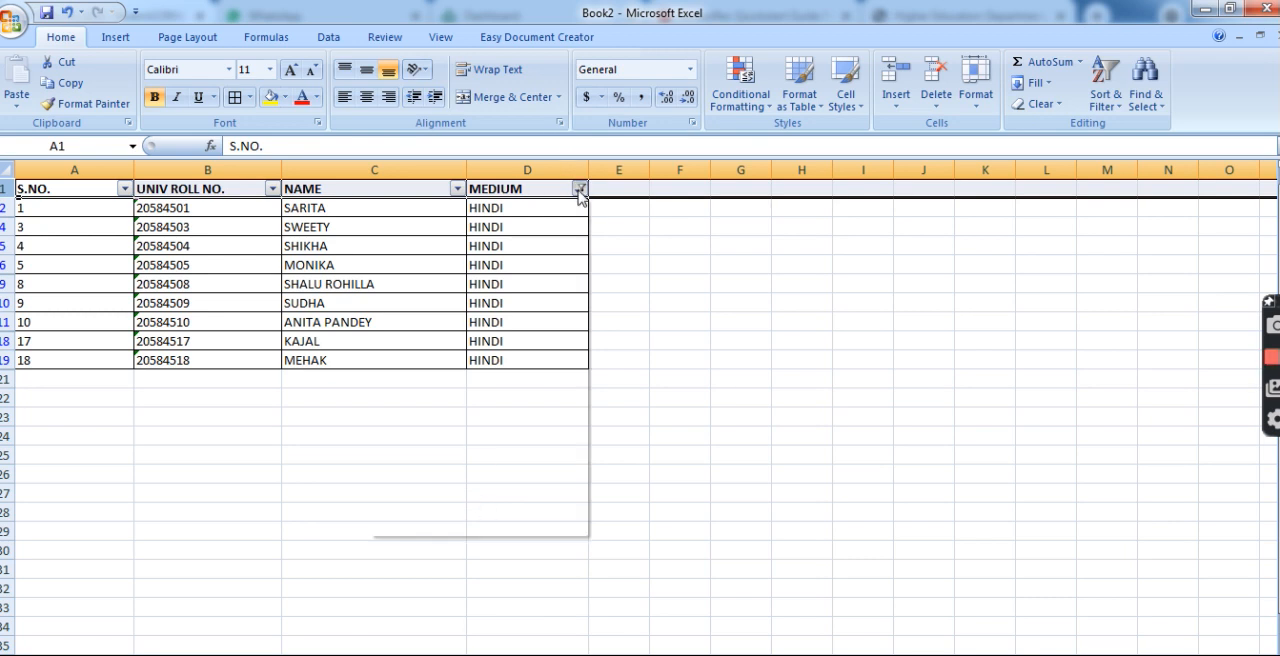
{"action": "left_click", "coordinate": [455, 340]}
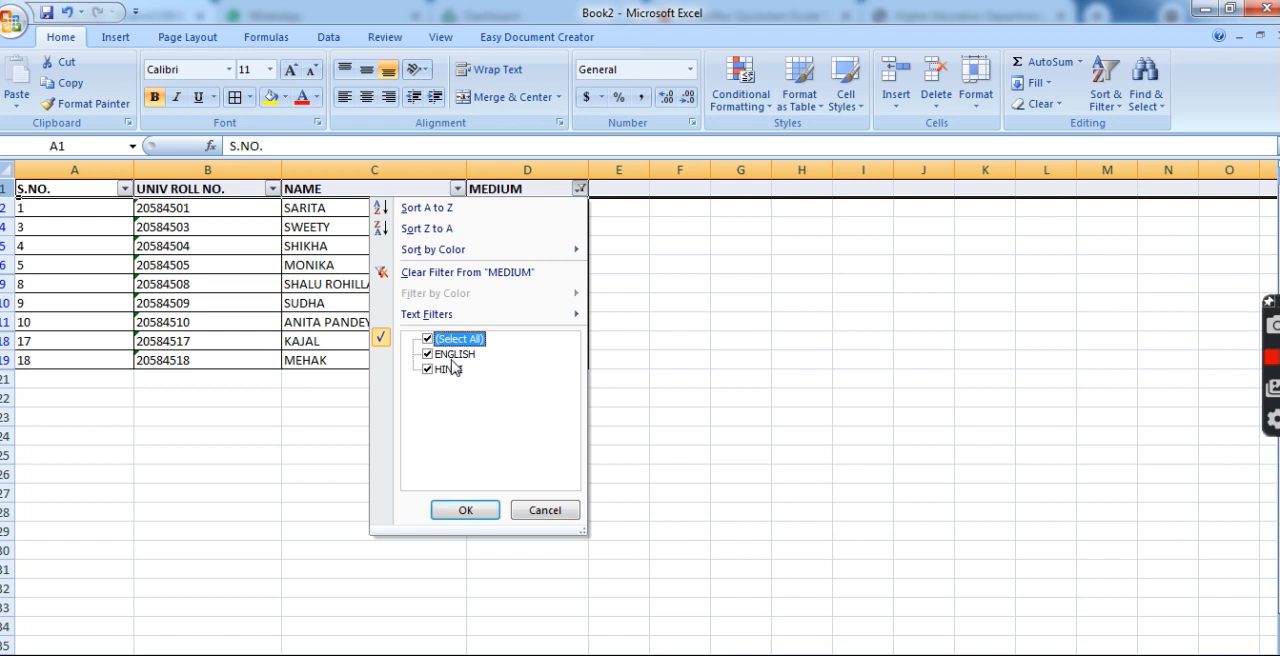
{"action": "left_click", "coordinate": [449, 341]}
{"action": "left_click", "coordinate": [449, 354]}
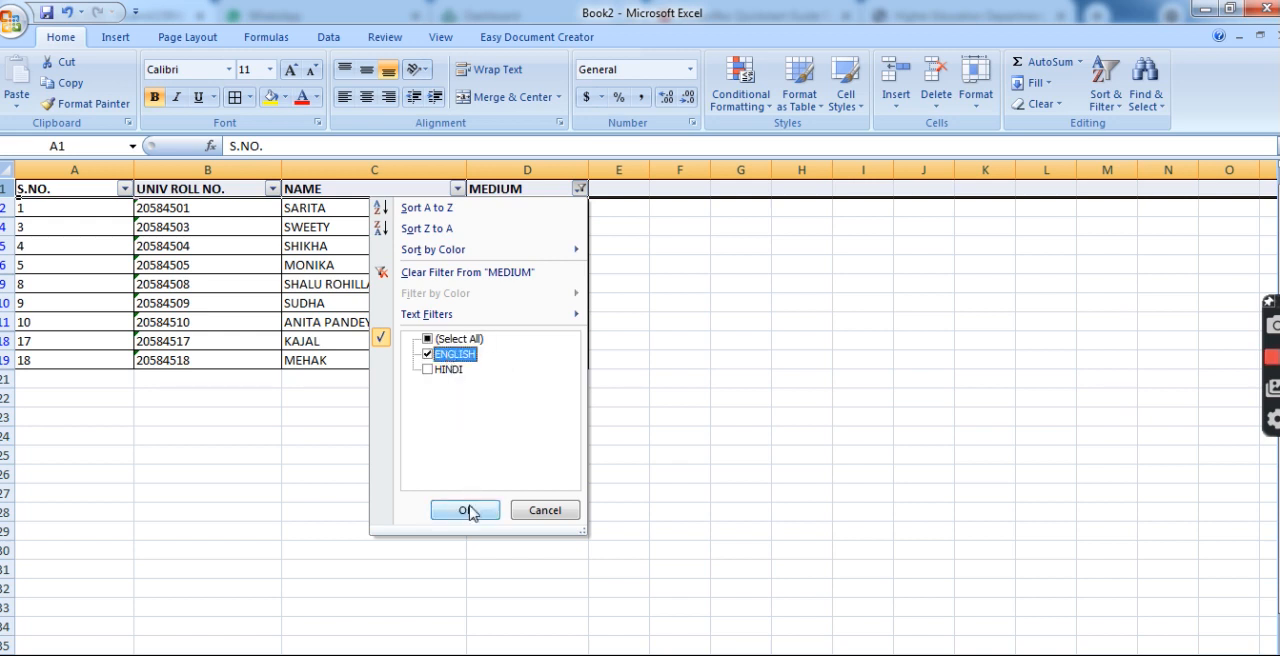
{"action": "left_click", "coordinate": [465, 510]}
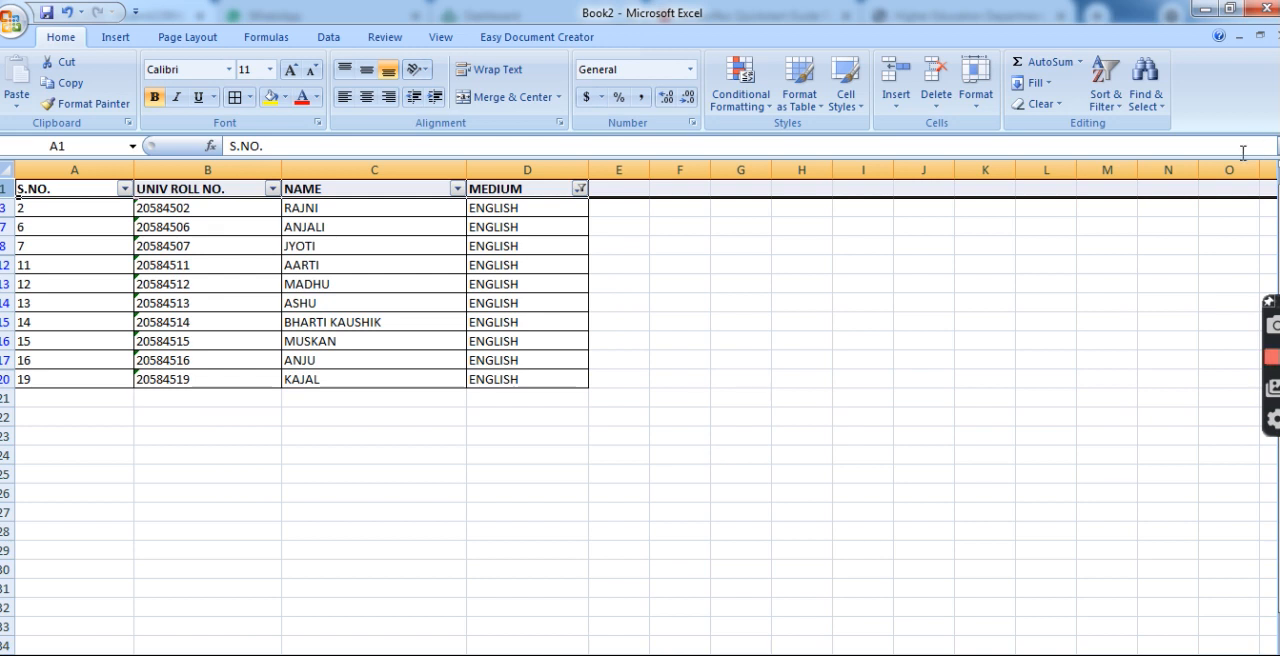
Reset the MEDIUM column filter to include all values and deselect the header row.
{"action": "left_click", "coordinate": [1105, 94]}
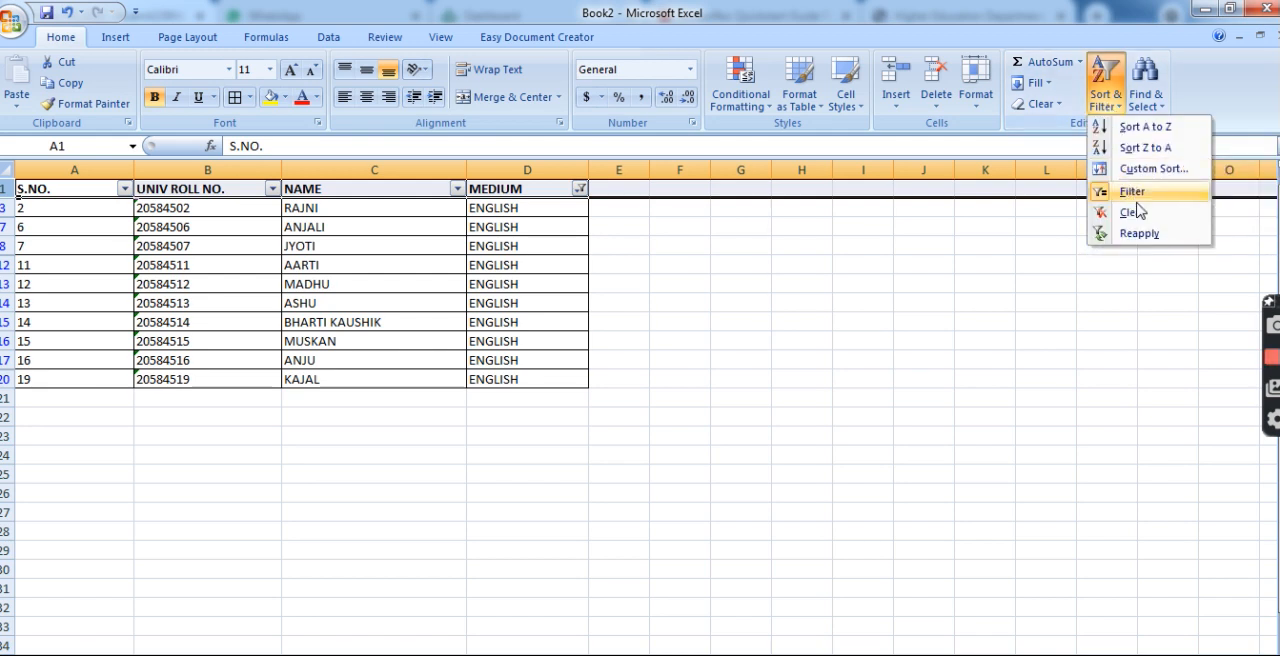
{"action": "left_click", "coordinate": [581, 190]}
{"action": "left_click", "coordinate": [580, 189]}
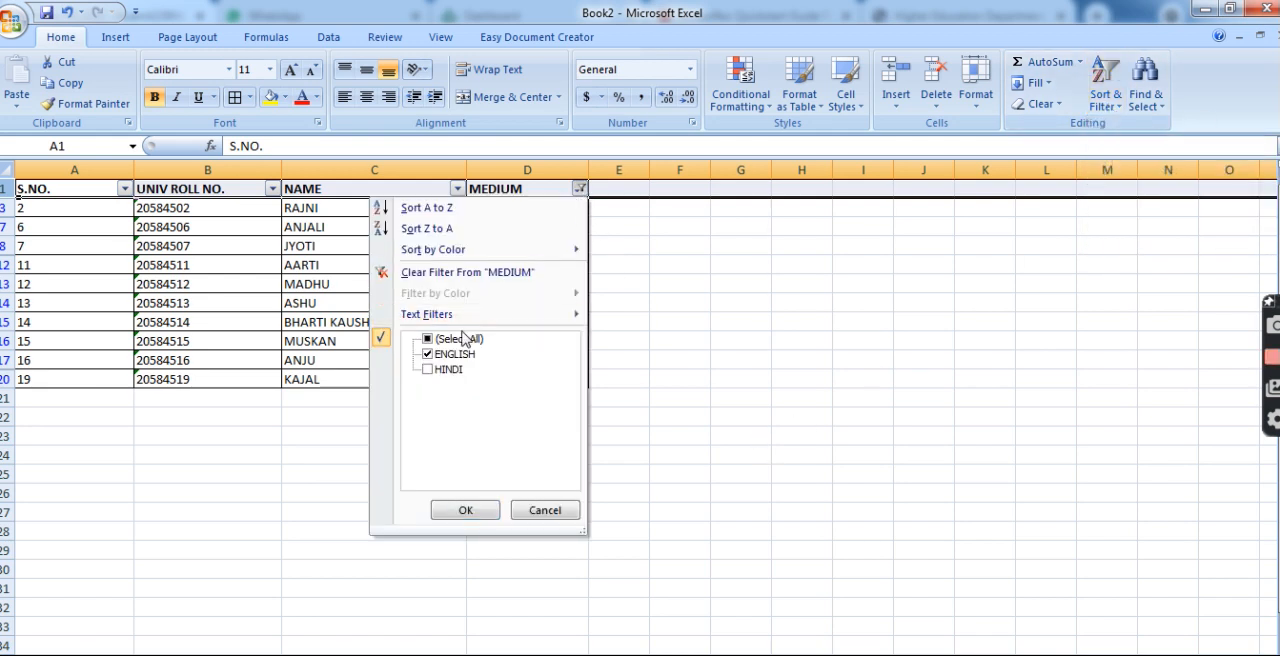
{"action": "left_click", "coordinate": [458, 339]}
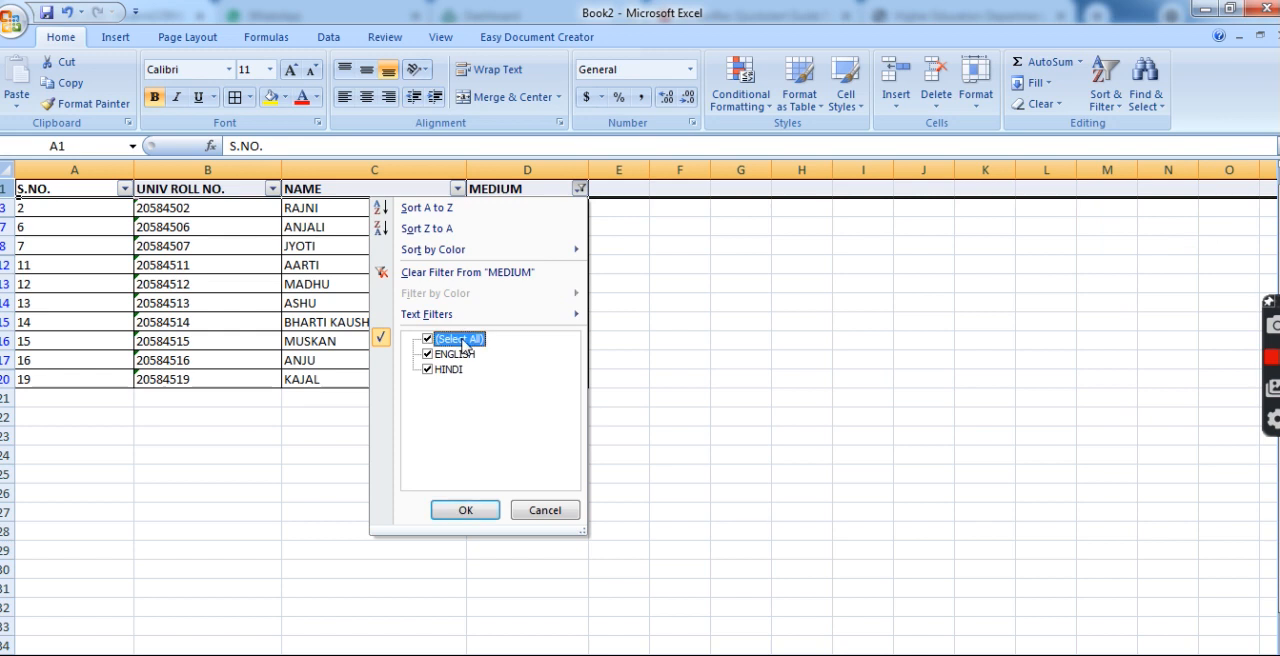
{"action": "left_click", "coordinate": [466, 510]}
{"action": "left_click", "coordinate": [703, 431]}
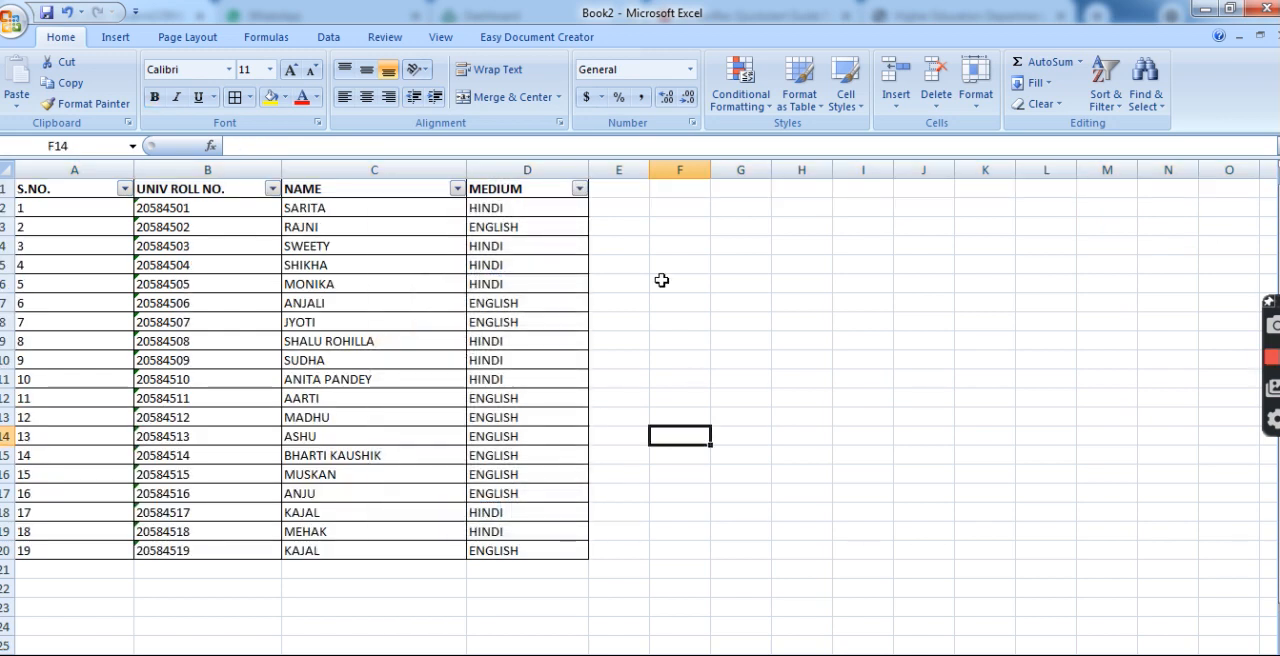
{"action": "left_click", "coordinate": [456, 189]}
{"action": "mouse_move", "coordinate": [408, 255]}
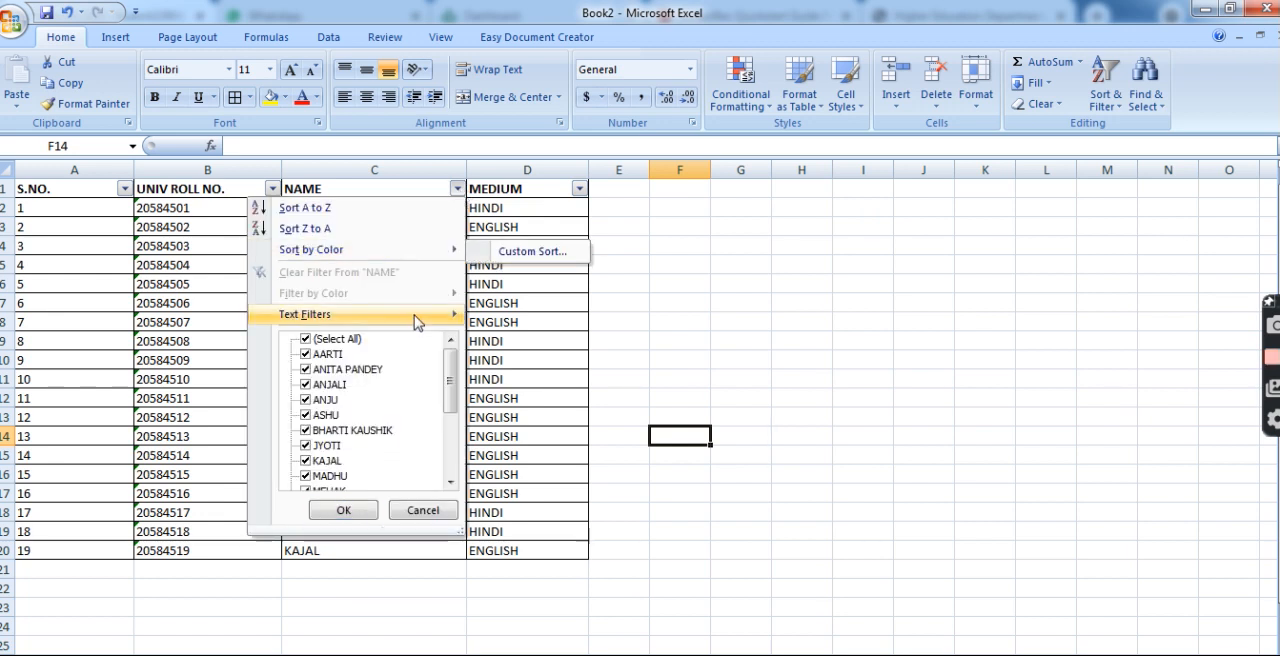
{"action": "mouse_move", "coordinate": [418, 321]}
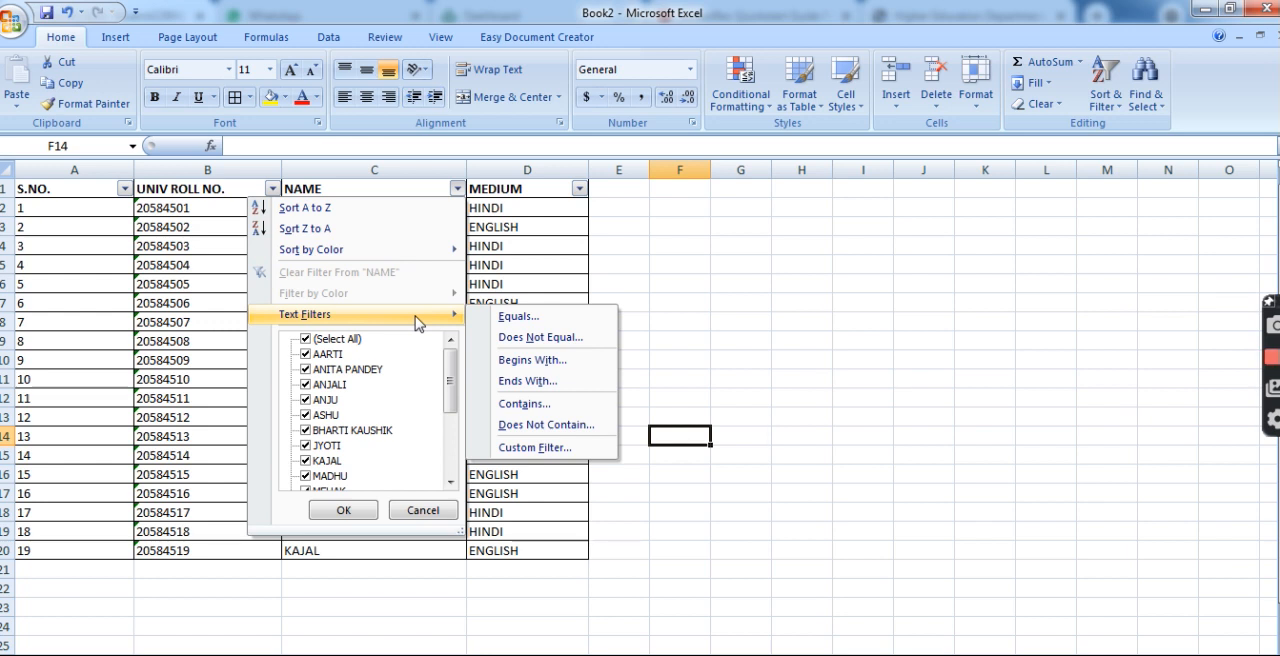
{"action": "left_click", "coordinate": [706, 353]}
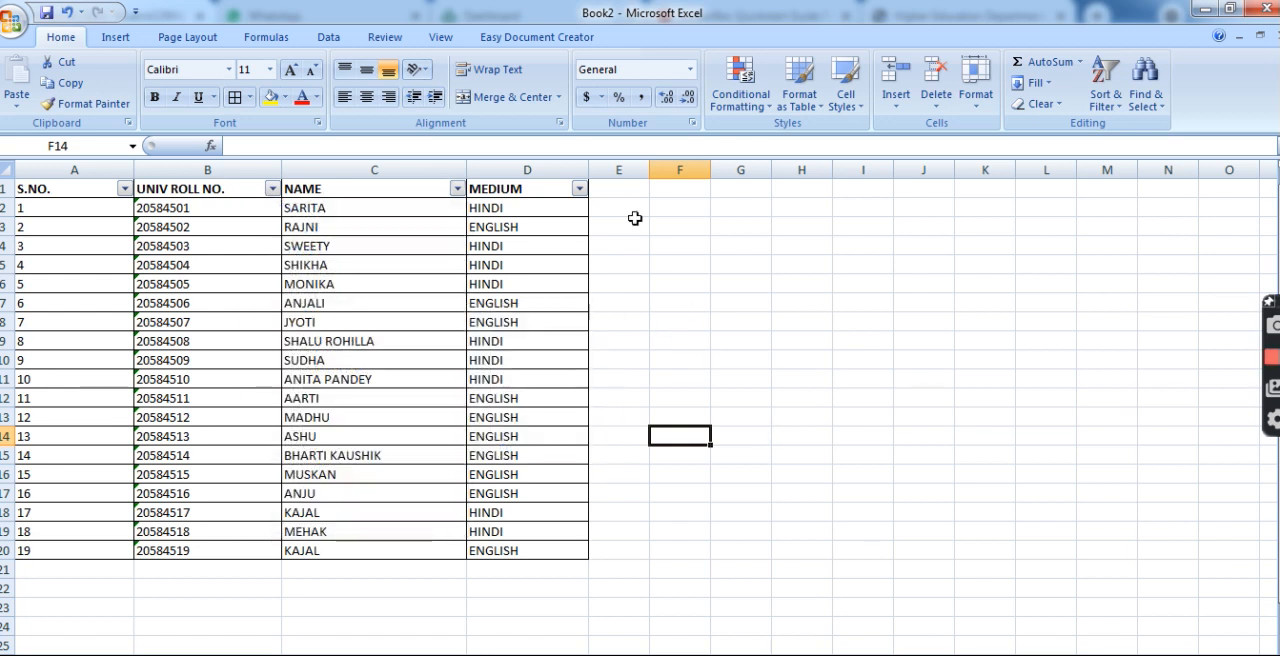
Add the column header NUMBER in E1 and enter 23 and 25 in E2:E3.
{"action": "left_click", "coordinate": [620, 189]}
{"action": "type", "text": "N"}
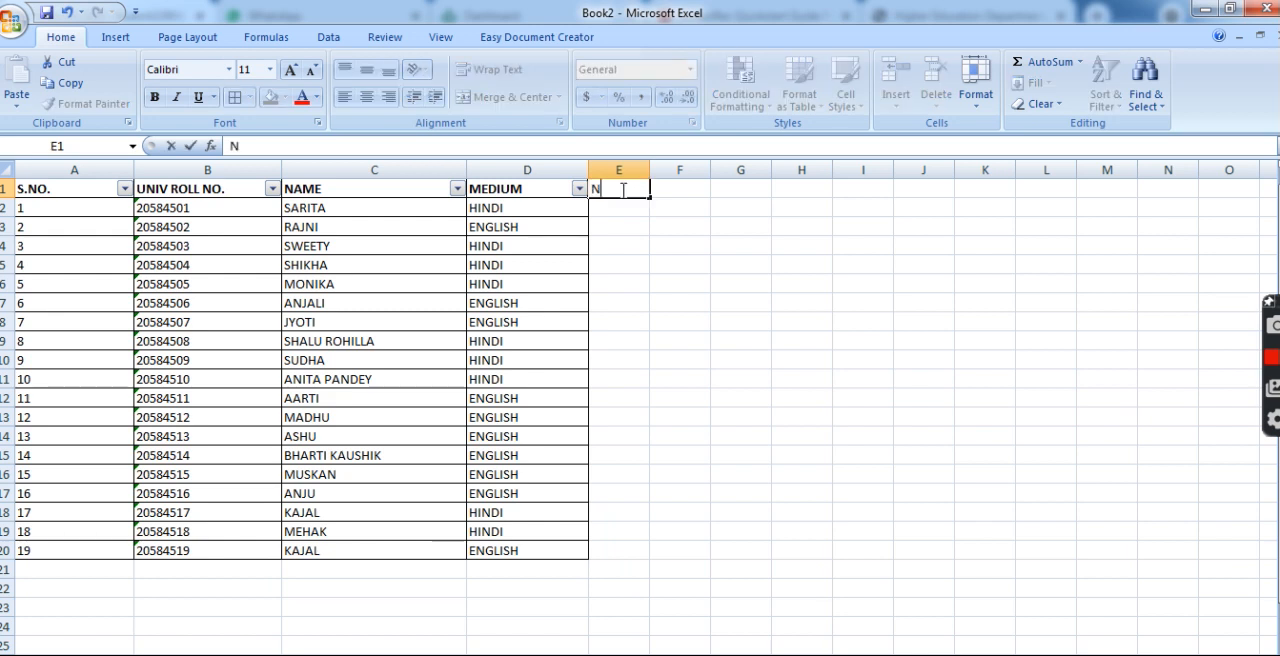
{"action": "type", "text": "UMBER"}
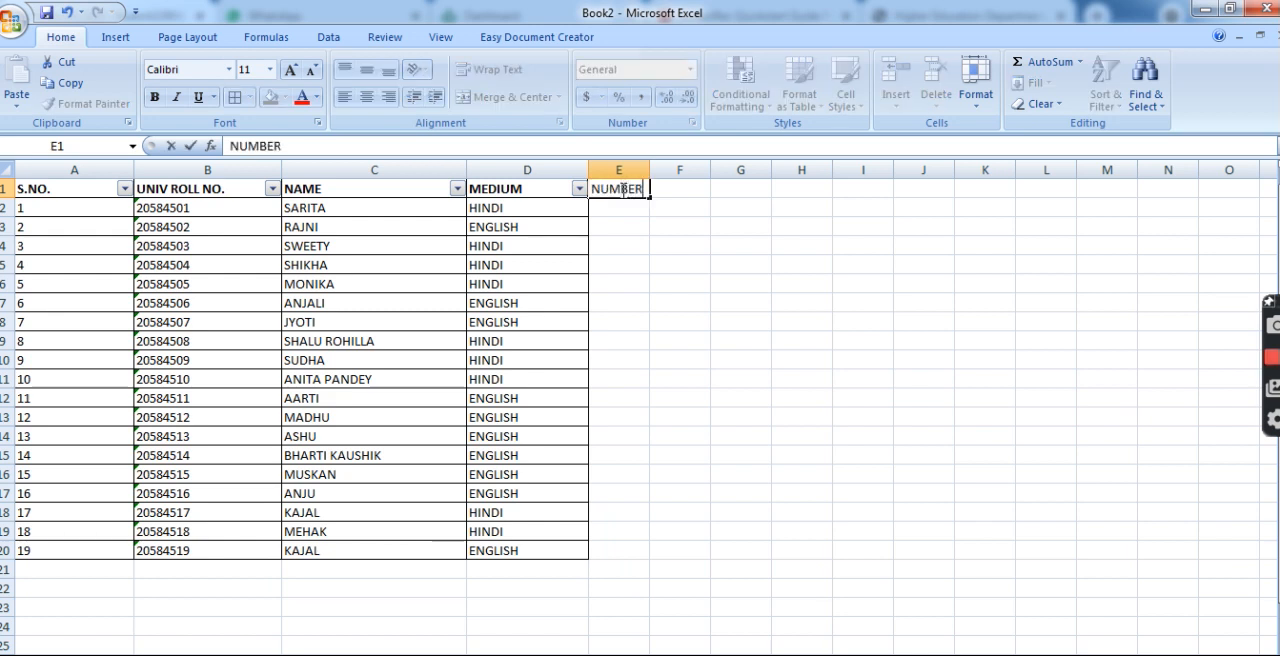
{"action": "key", "text": "Return"}
{"action": "type", "text": "23"}
{"action": "key", "text": "Return"}
{"action": "type", "text": "2"}
{"action": "key", "text": "Return"}
{"action": "key", "text": "Up"}
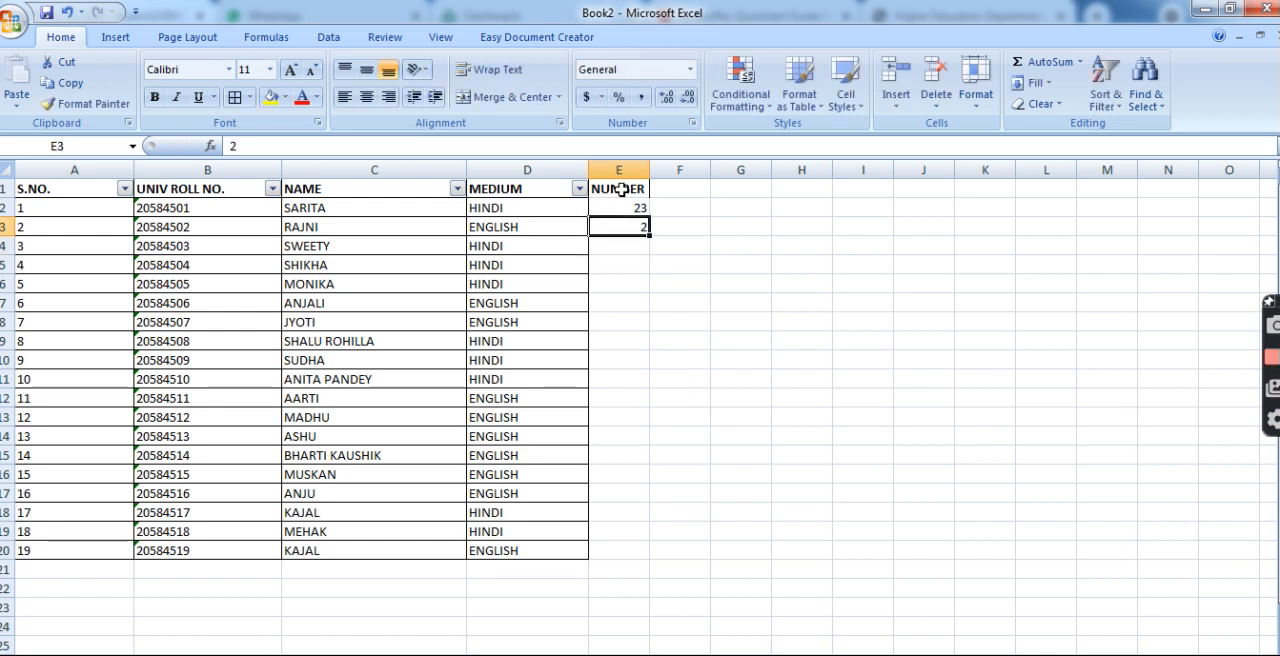
{"action": "key", "text": "F2"}
{"action": "type", "text": "5"}
{"action": "key", "text": "Return"}
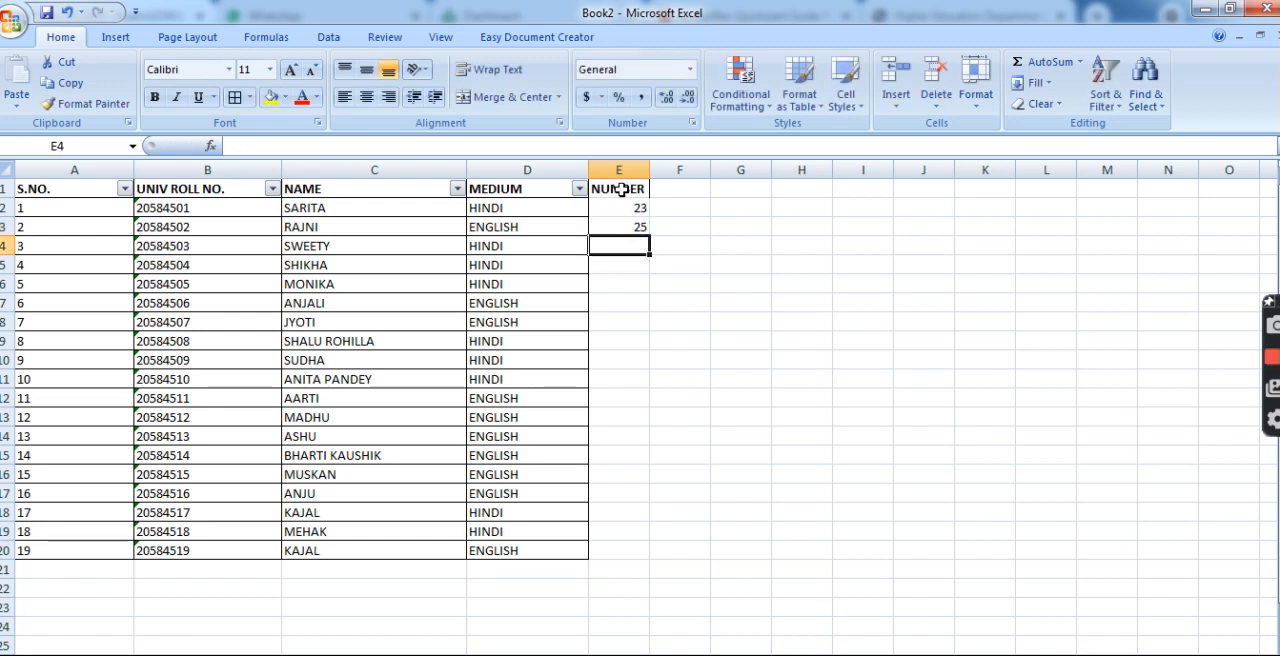
Enter 36, 40, 75, 95 and 80 down the NUMBER column in E4:E8.
{"action": "type", "text": "36"}
{"action": "key", "text": "Return"}
{"action": "type", "text": "40"}
{"action": "key", "text": "Return"}
{"action": "type", "text": "75"}
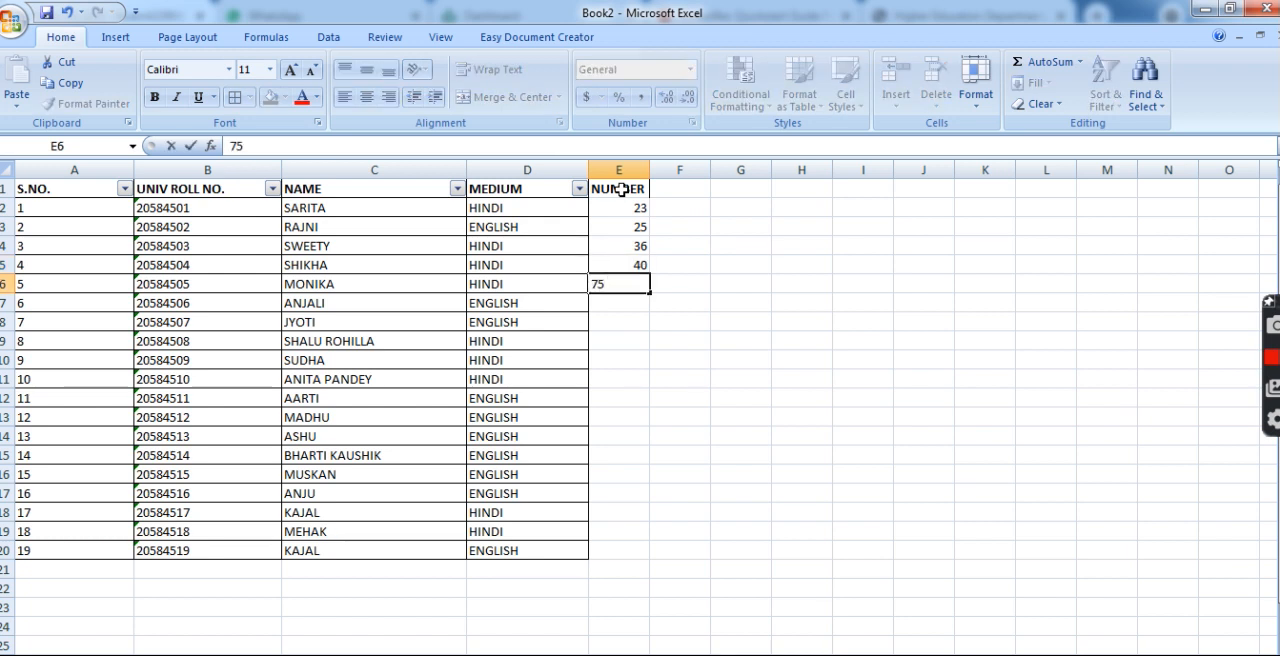
{"action": "key", "text": "Return"}
{"action": "type", "text": "95"}
{"action": "key", "text": "Return"}
{"action": "type", "text": "80"}
{"action": "key", "text": "Return"}
Enter 95, 54, 87 and 50 down the NUMBER column in E9:E12.
{"action": "type", "text": "9+"}
{"action": "key", "text": "BackSpace"}
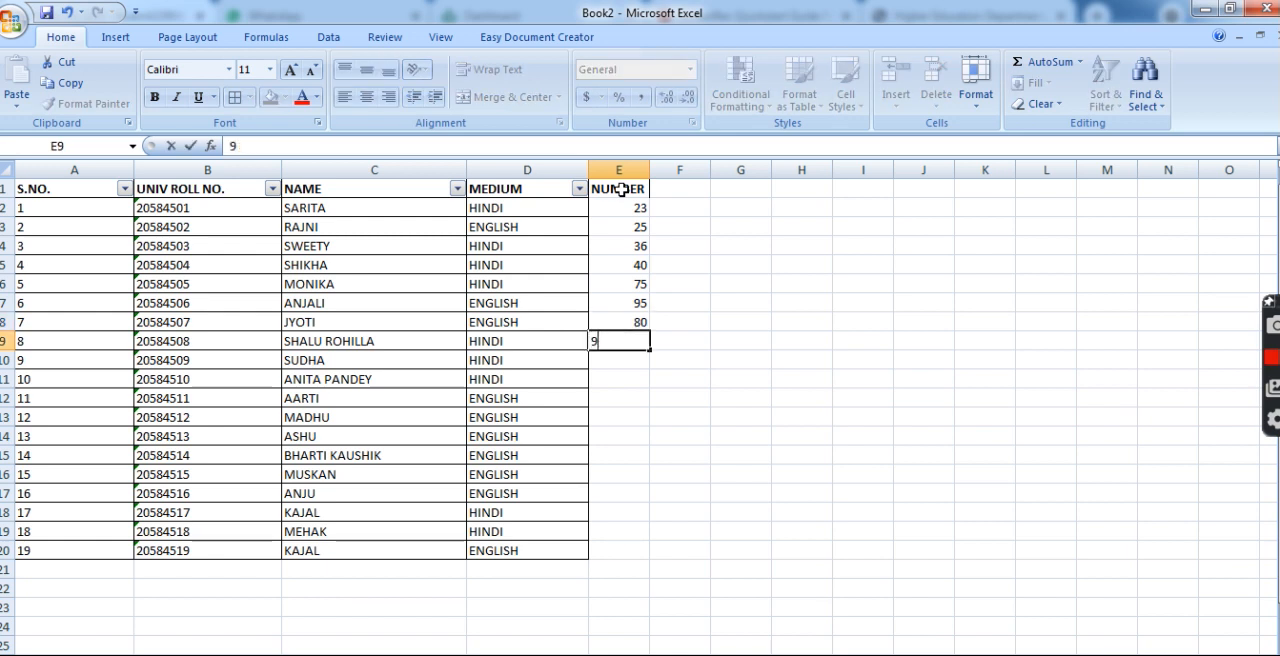
{"action": "type", "text": "5"}
{"action": "key", "text": "Return"}
{"action": "type", "text": "54"}
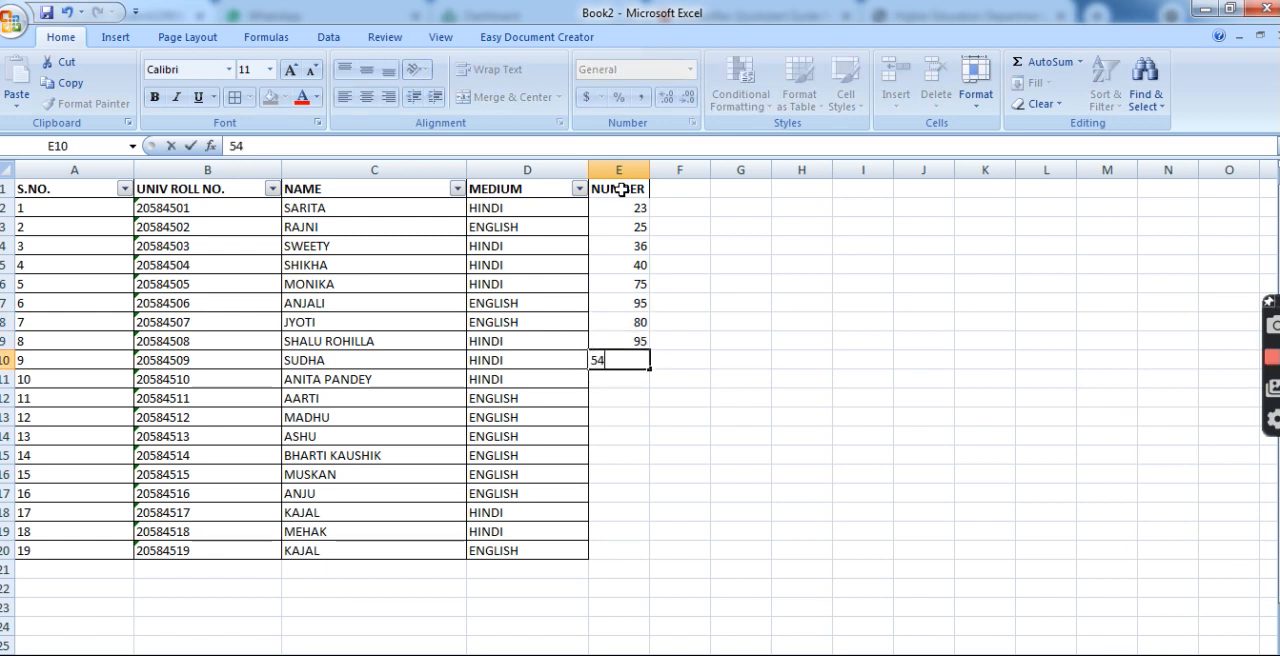
{"action": "key", "text": "Return"}
{"action": "type", "text": "50"}
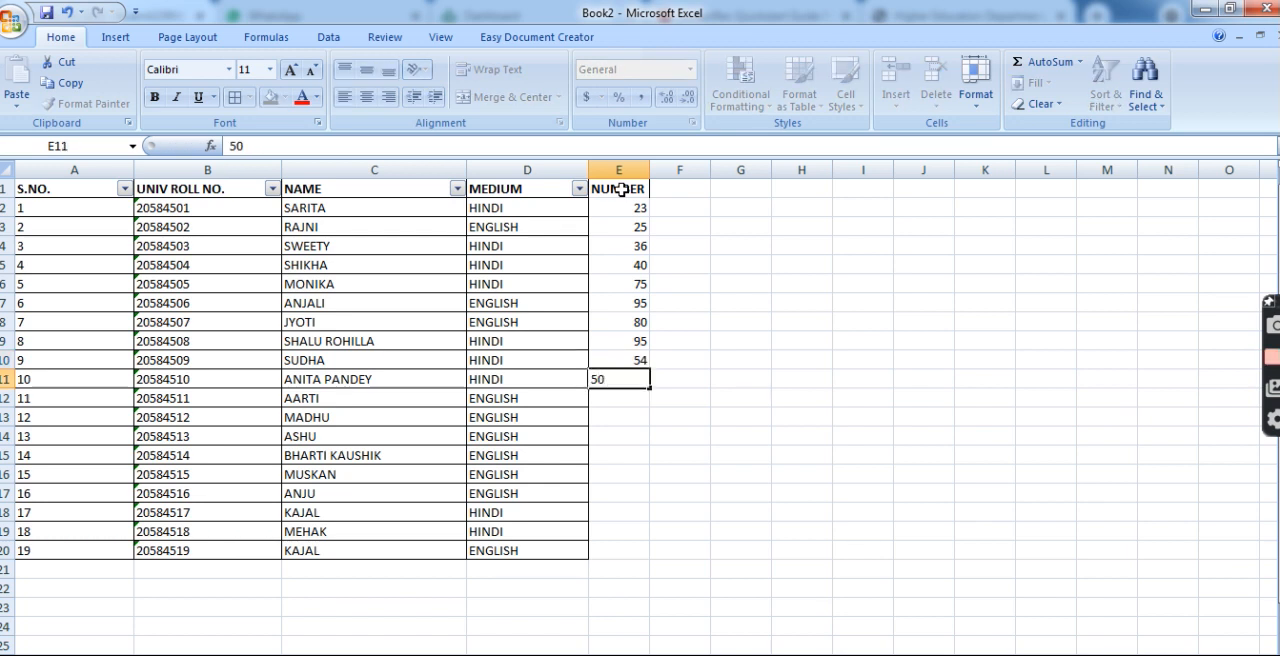
{"action": "key", "text": "ctrl+Return"}
{"action": "type", "text": "87"}
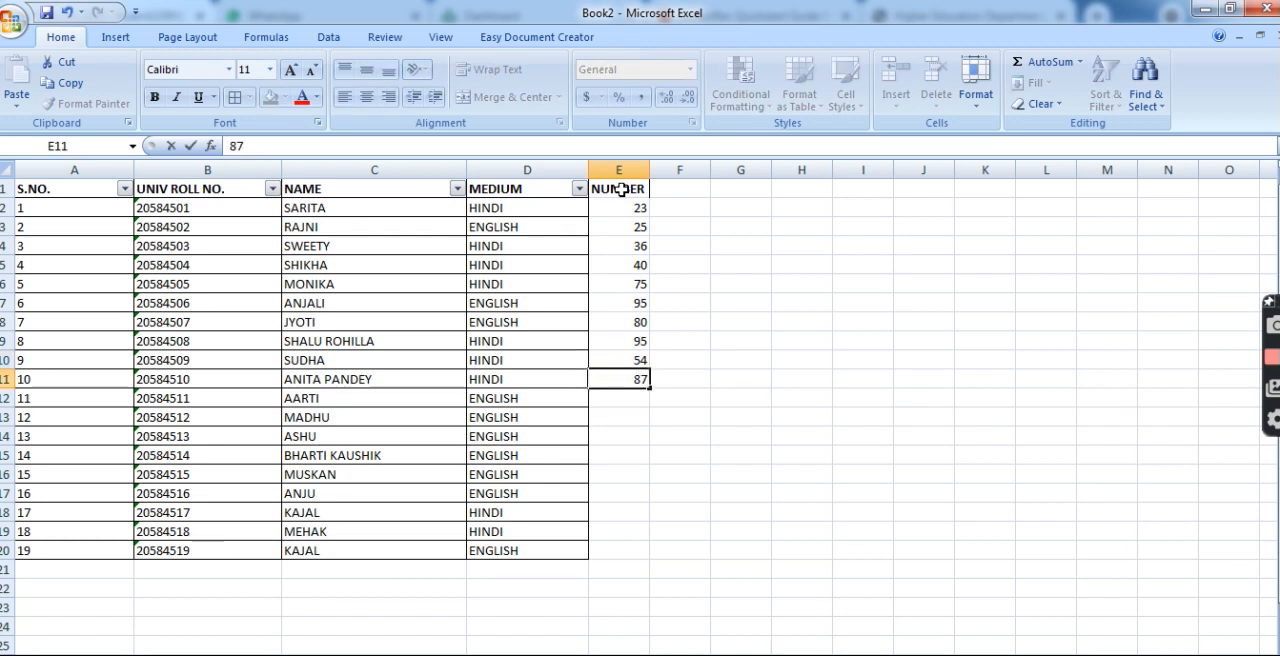
{"action": "key", "text": "Return"}
{"action": "type", "text": "50"}
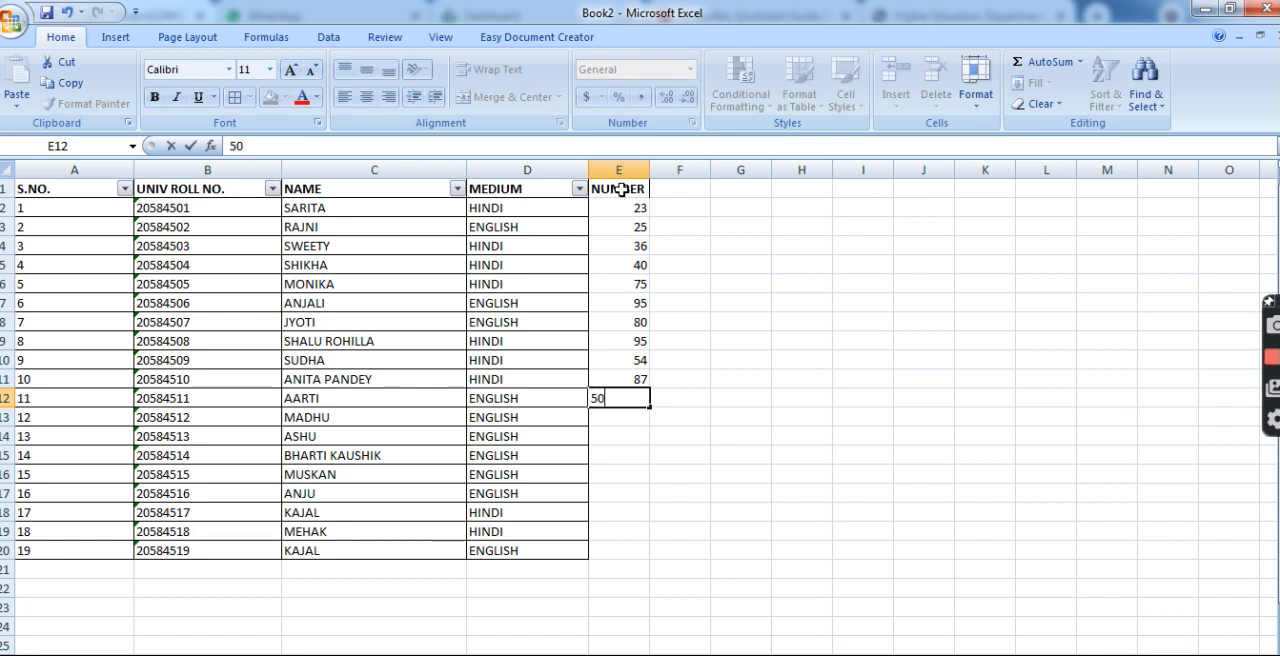
{"action": "key", "text": "Return"}
Enter 40, 30, 78, 88 and 80 down the NUMBER column in E13:E17.
{"action": "type", "text": "40"}
{"action": "key", "text": "Return"}
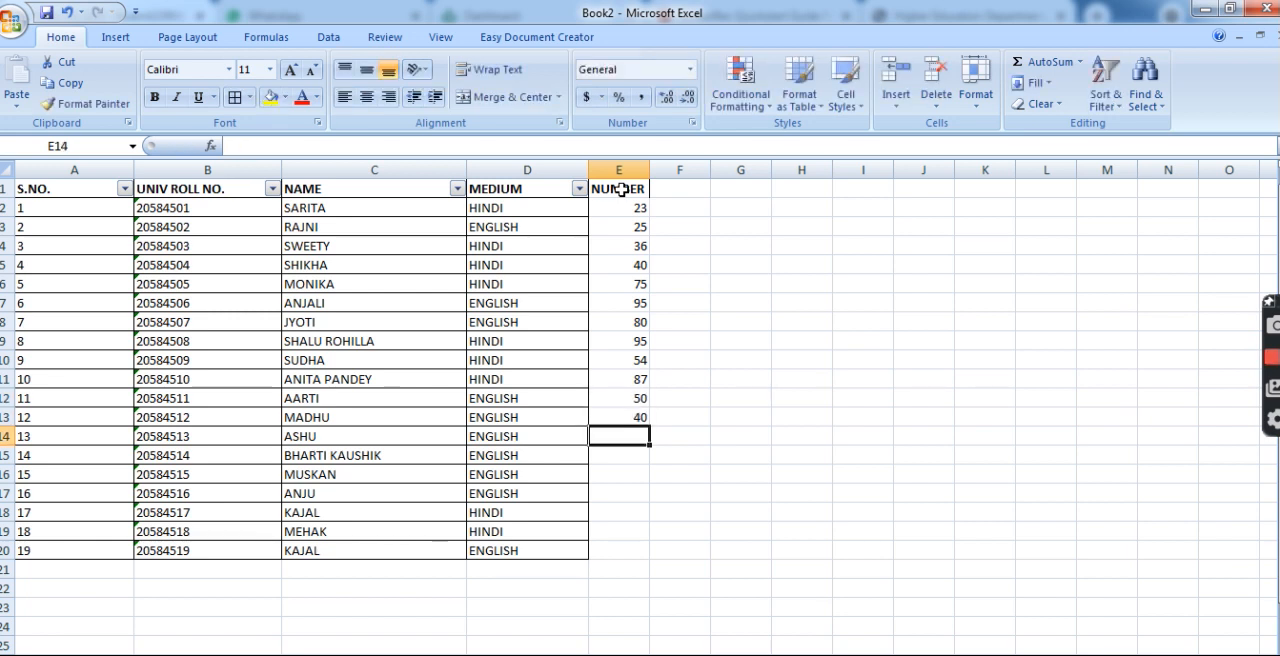
{"action": "type", "text": "30"}
{"action": "key", "text": "Return"}
{"action": "type", "text": "80"}
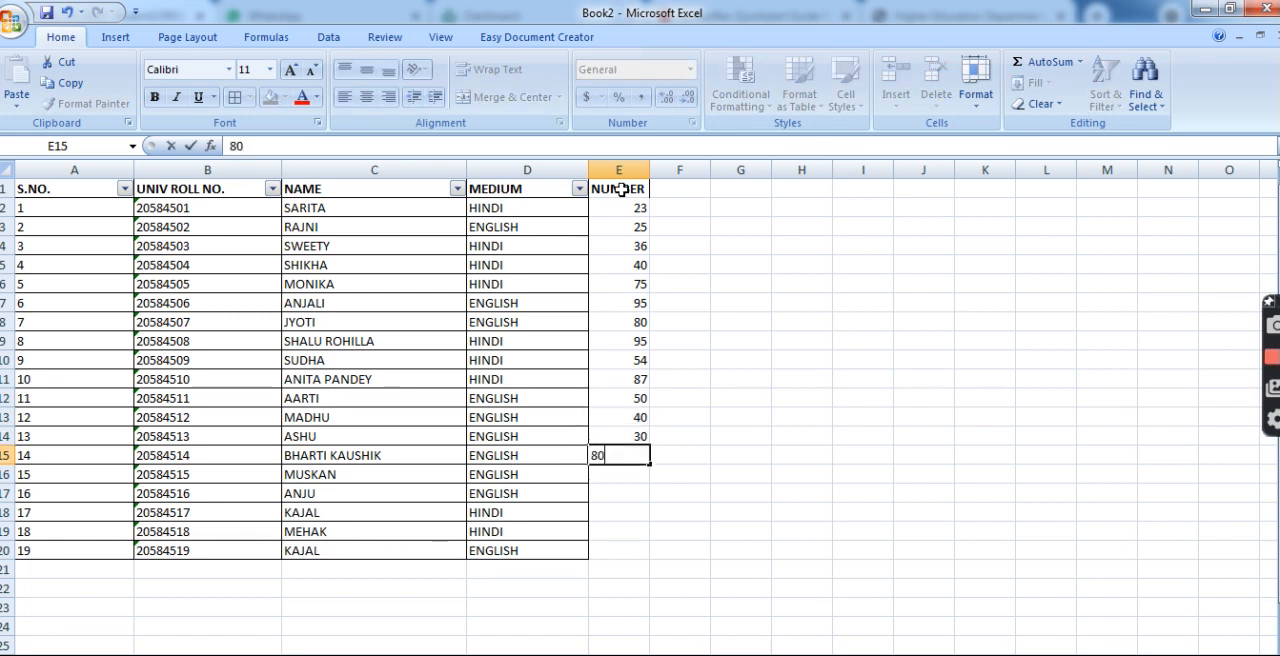
{"action": "key", "text": "ctrl+Return"}
{"action": "type", "text": "78"}
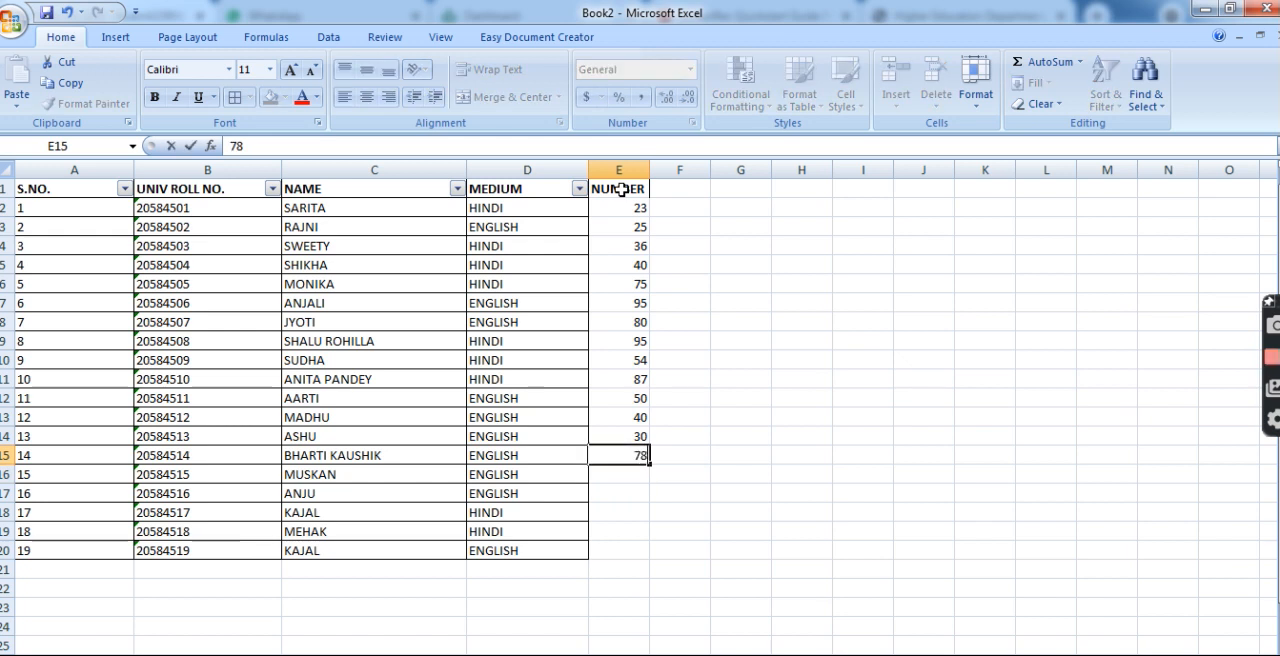
{"action": "key", "text": "Return"}
{"action": "type", "text": "88"}
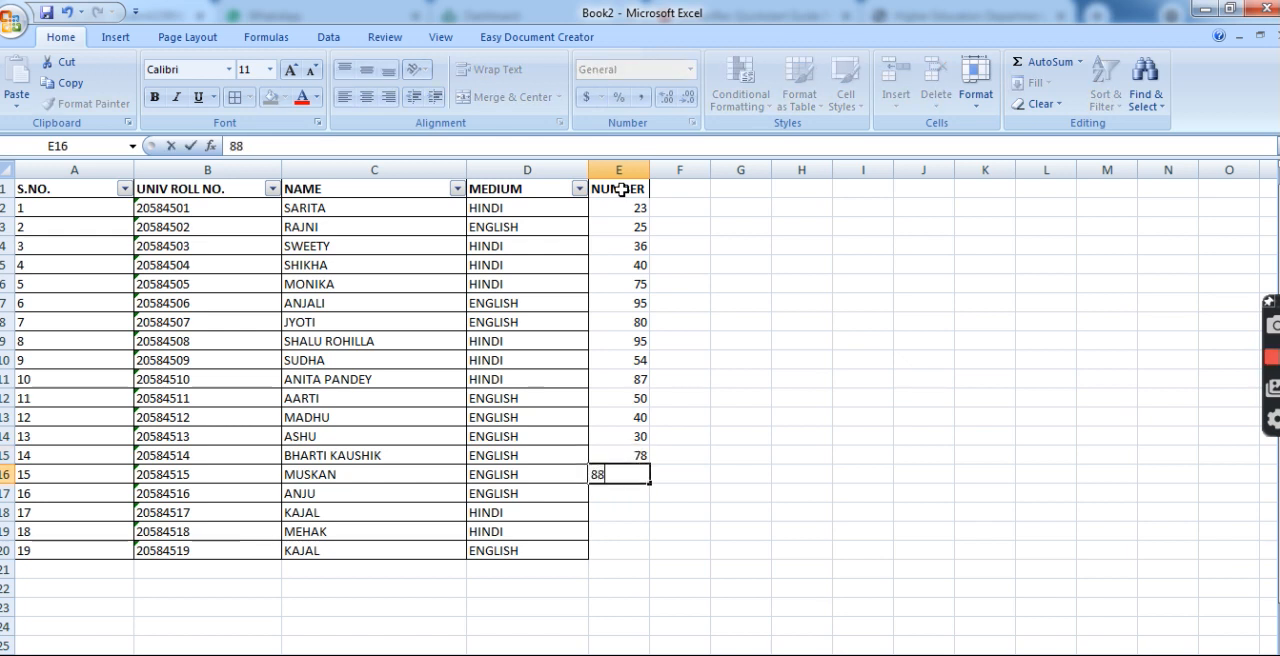
{"action": "key", "text": "Return"}
{"action": "type", "text": "80"}
{"action": "key", "text": "Return"}
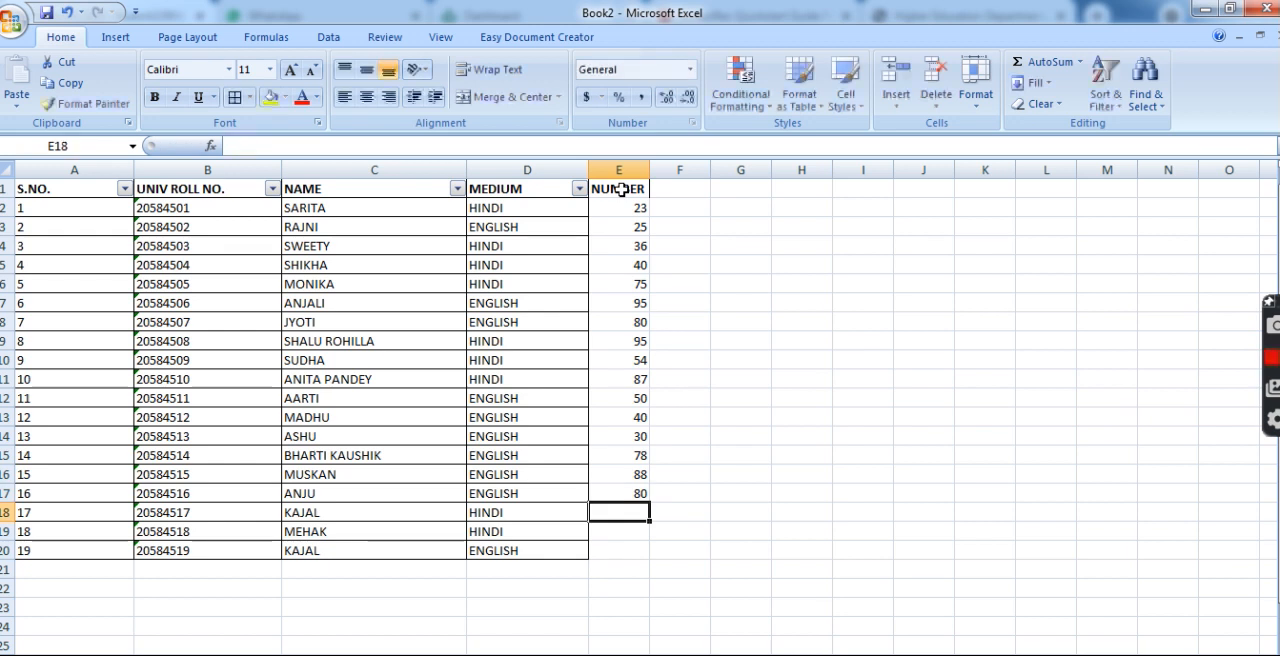
Enter 45, 68 and 79 down the NUMBER column in E18:E20.
{"action": "type", "text": "45"}
{"action": "key", "text": "Return"}
{"action": "type", "text": "68"}
{"action": "key", "text": "Return"}
{"action": "type", "text": "79"}
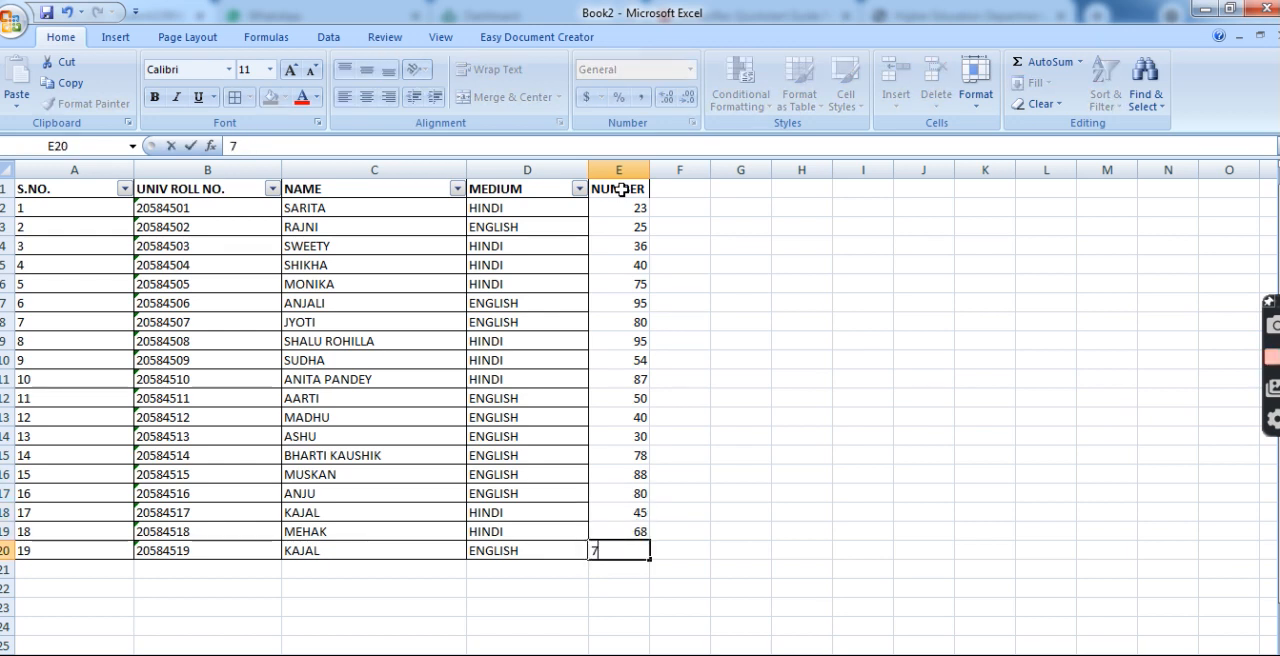
{"action": "left_click", "coordinate": [738, 433]}
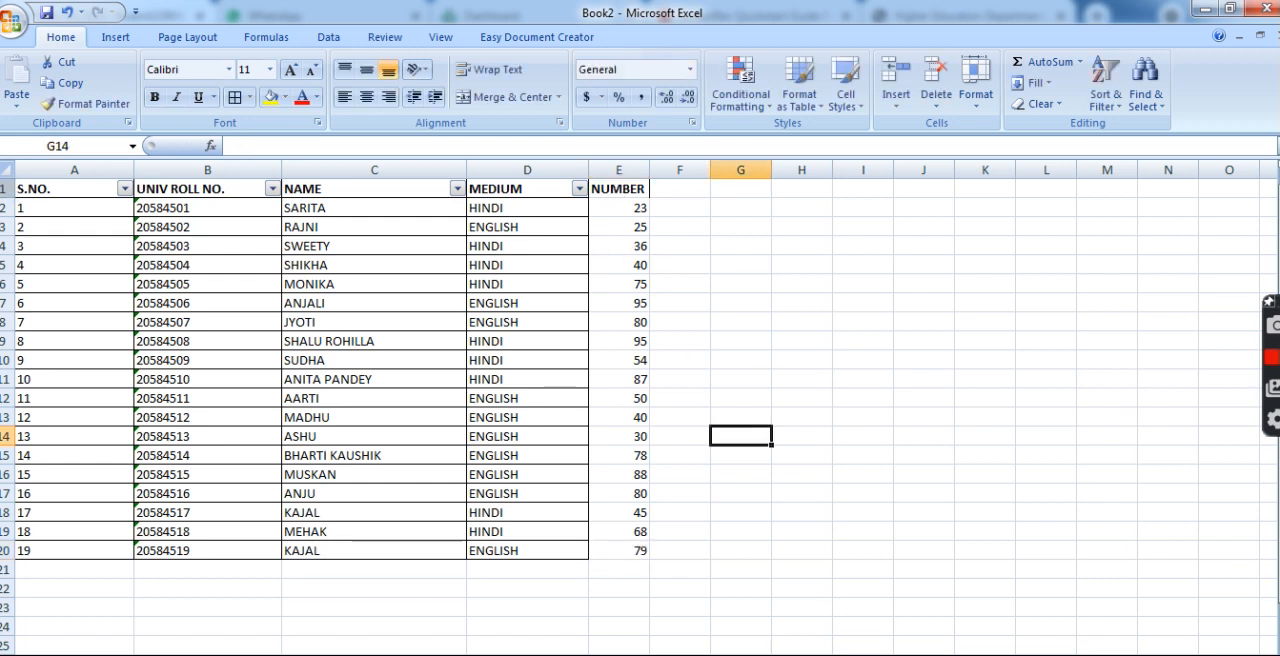
Remove the filter from header row 1 and apply it again so that it includes the NUMBER column.
{"action": "left_click", "coordinate": [7, 188]}
{"action": "left_click", "coordinate": [1105, 85]}
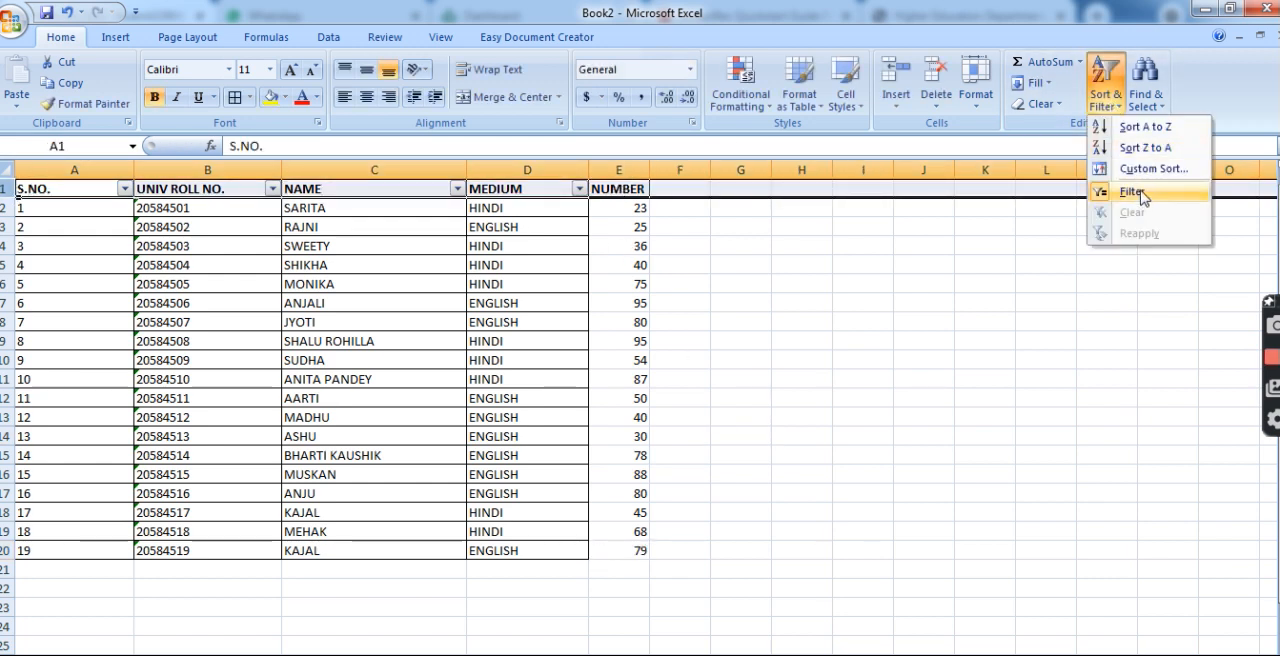
{"action": "left_click", "coordinate": [1136, 191]}
{"action": "left_click", "coordinate": [1105, 88]}
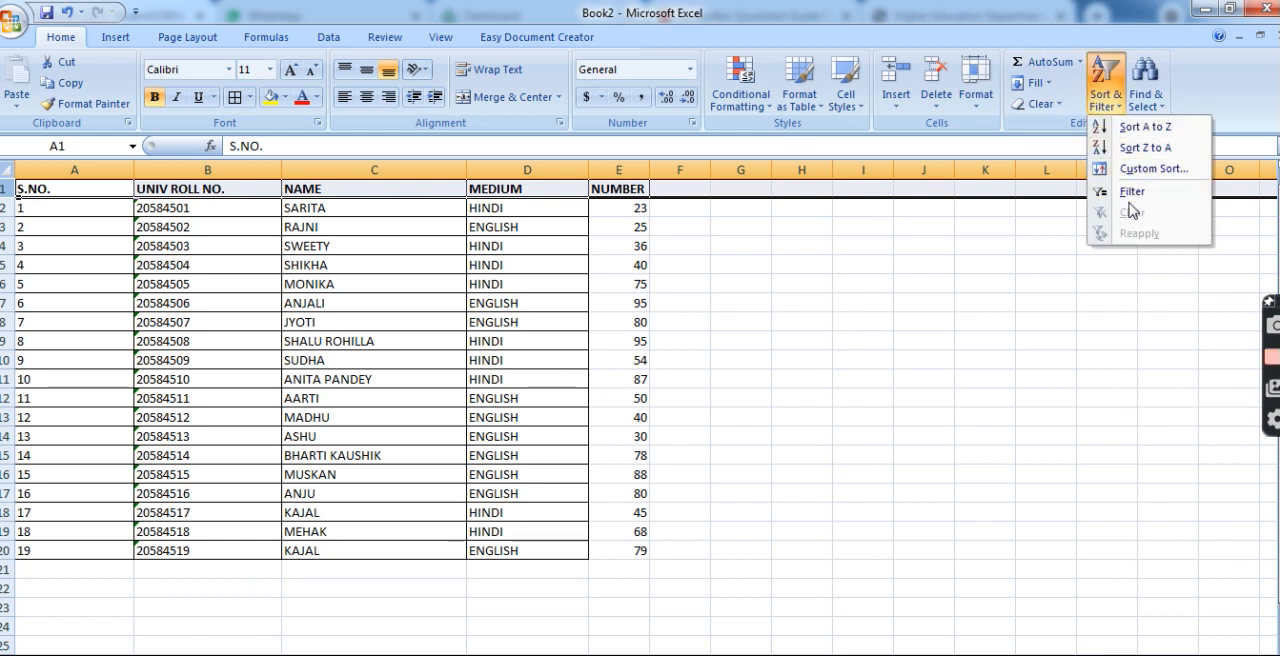
{"action": "left_click", "coordinate": [1132, 191]}
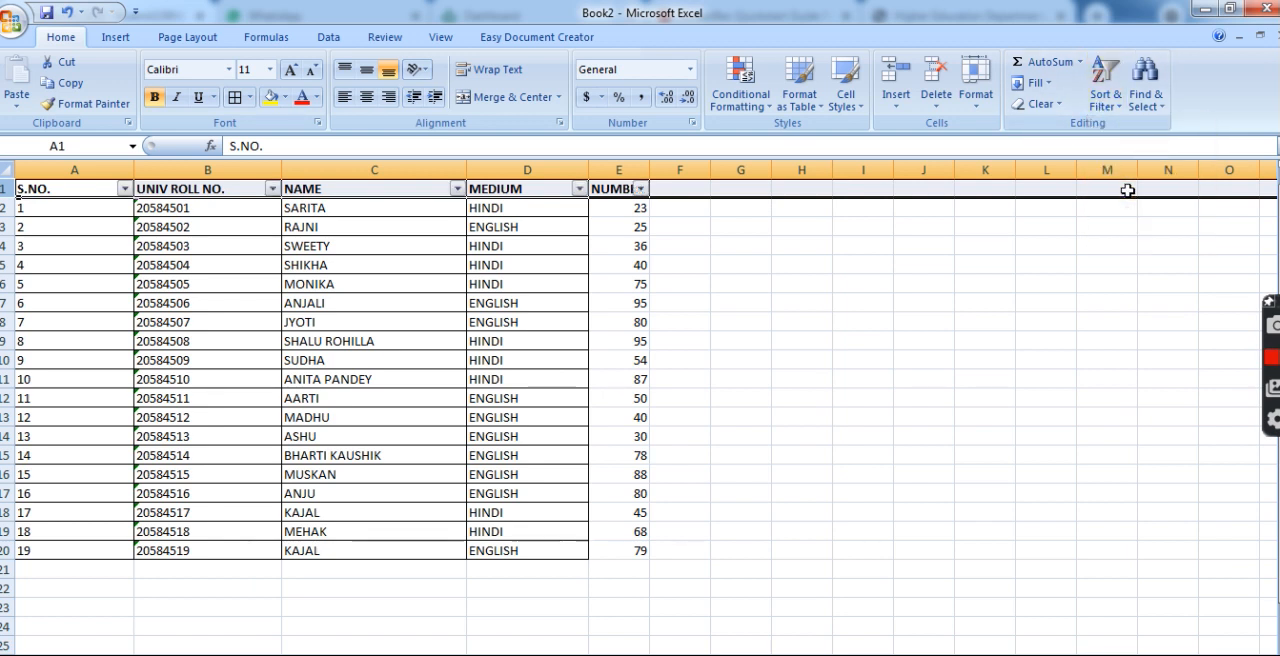
Filter the NUMBER column to show only rows with values greater than 50.
{"action": "left_click", "coordinate": [641, 190]}
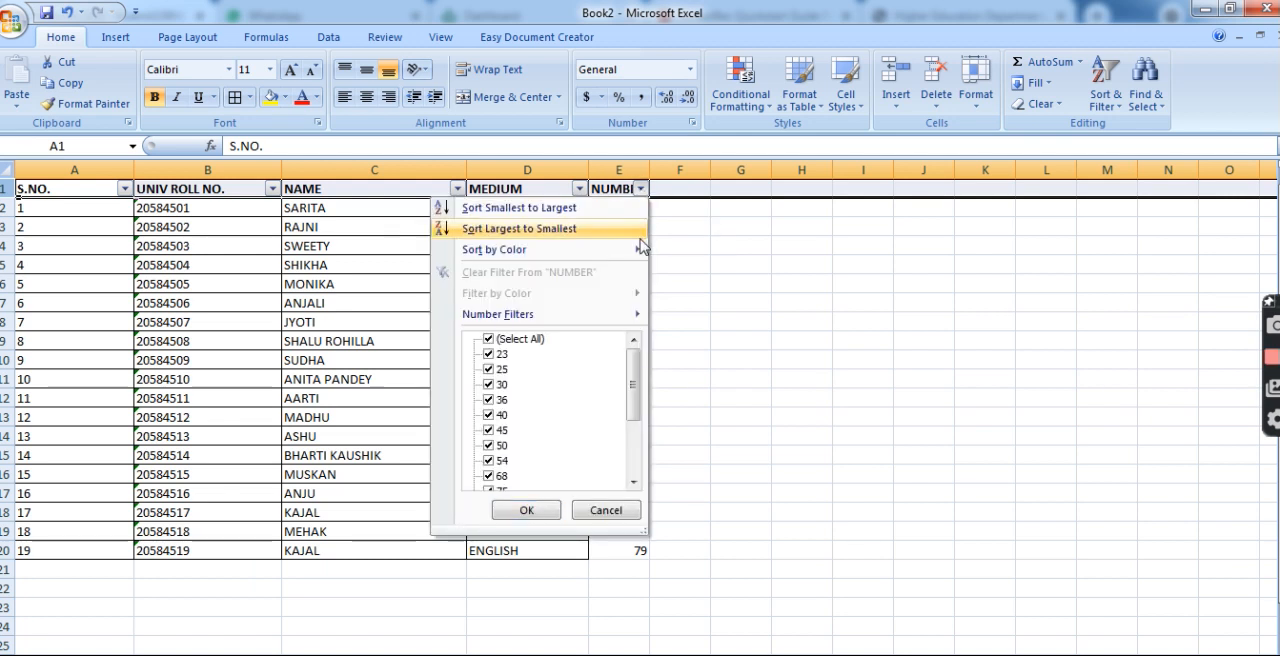
{"action": "mouse_move", "coordinate": [617, 316]}
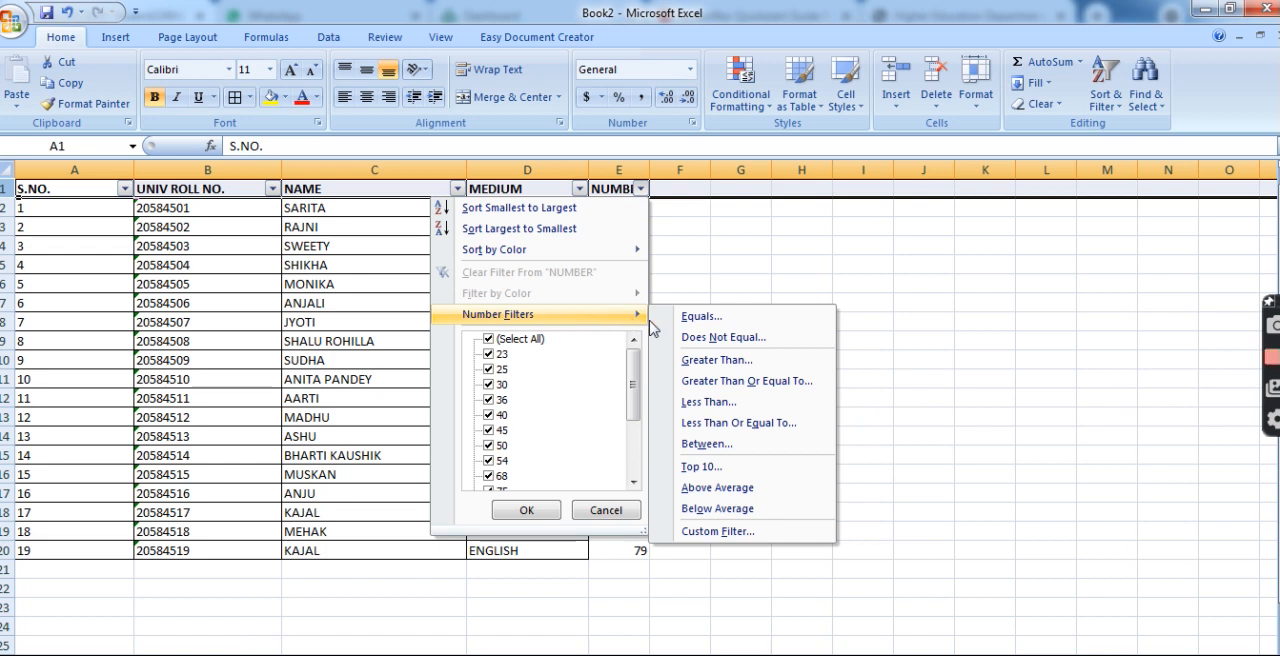
{"action": "left_click", "coordinate": [738, 364]}
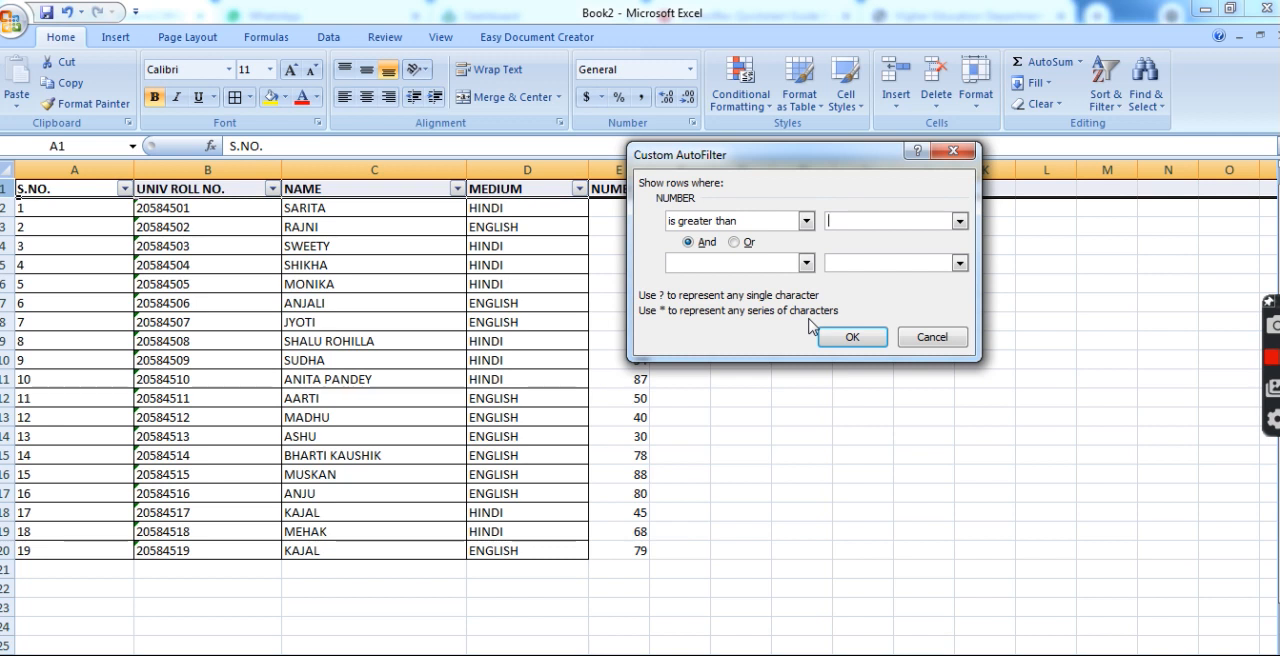
{"action": "type", "text": "50"}
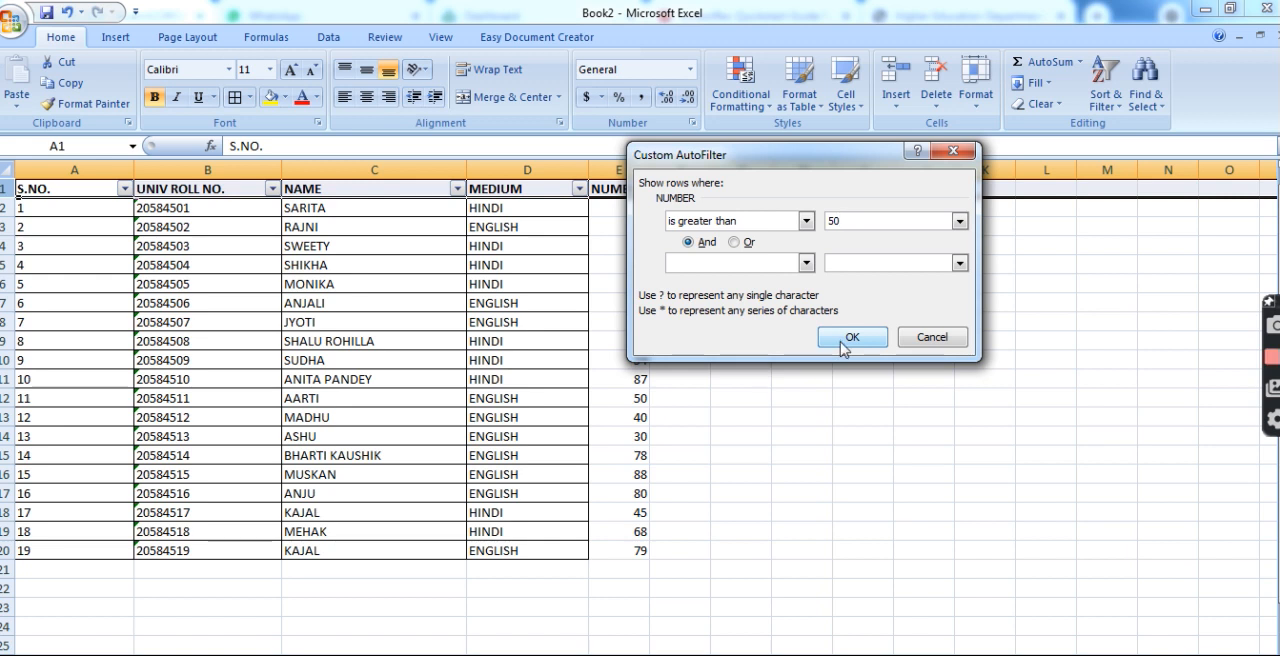
{"action": "left_click", "coordinate": [843, 340]}
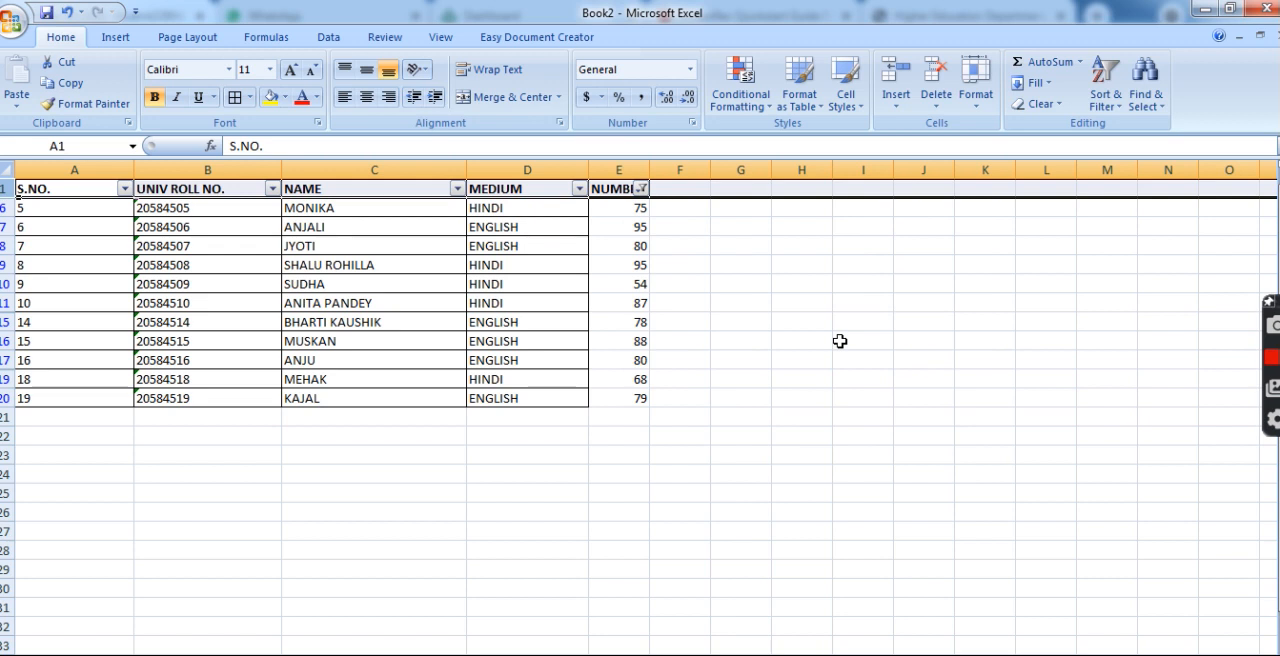
Apply borders to the filtered table from A1 to E20, including the NUMBER column.
{"action": "left_click_drag", "start_coordinate": [70, 190], "coordinate": [640, 398]}
{"action": "left_click", "coordinate": [232, 98]}
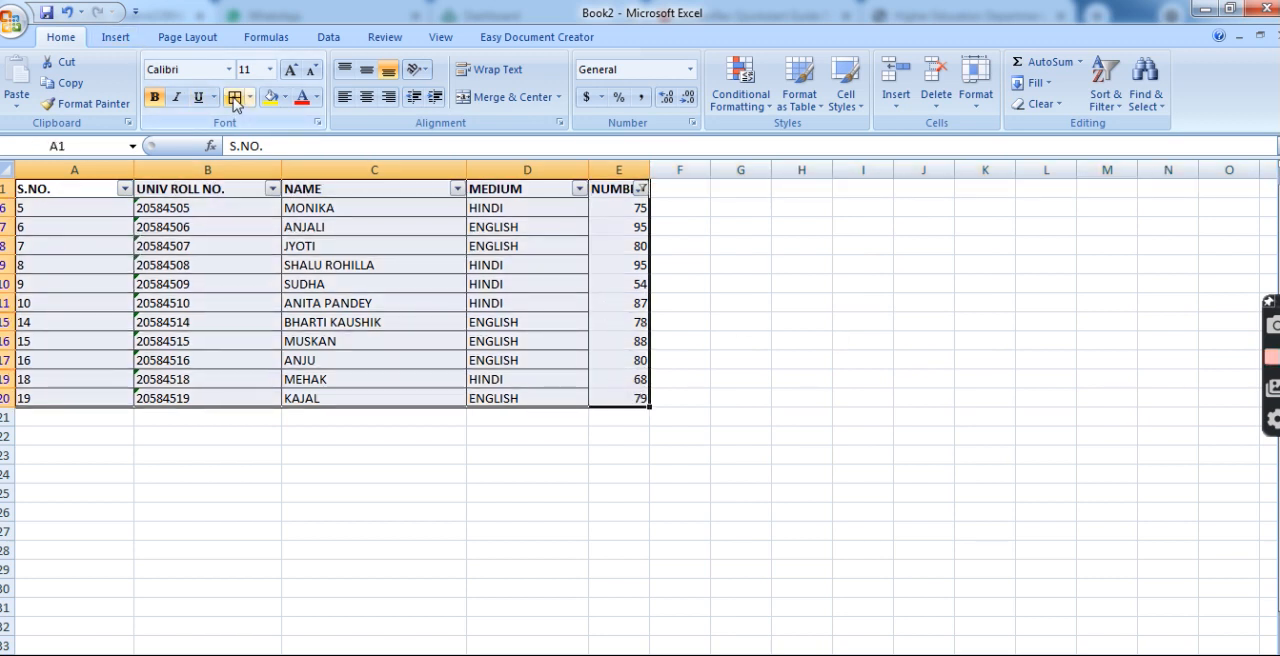
{"action": "left_click", "coordinate": [740, 476]}
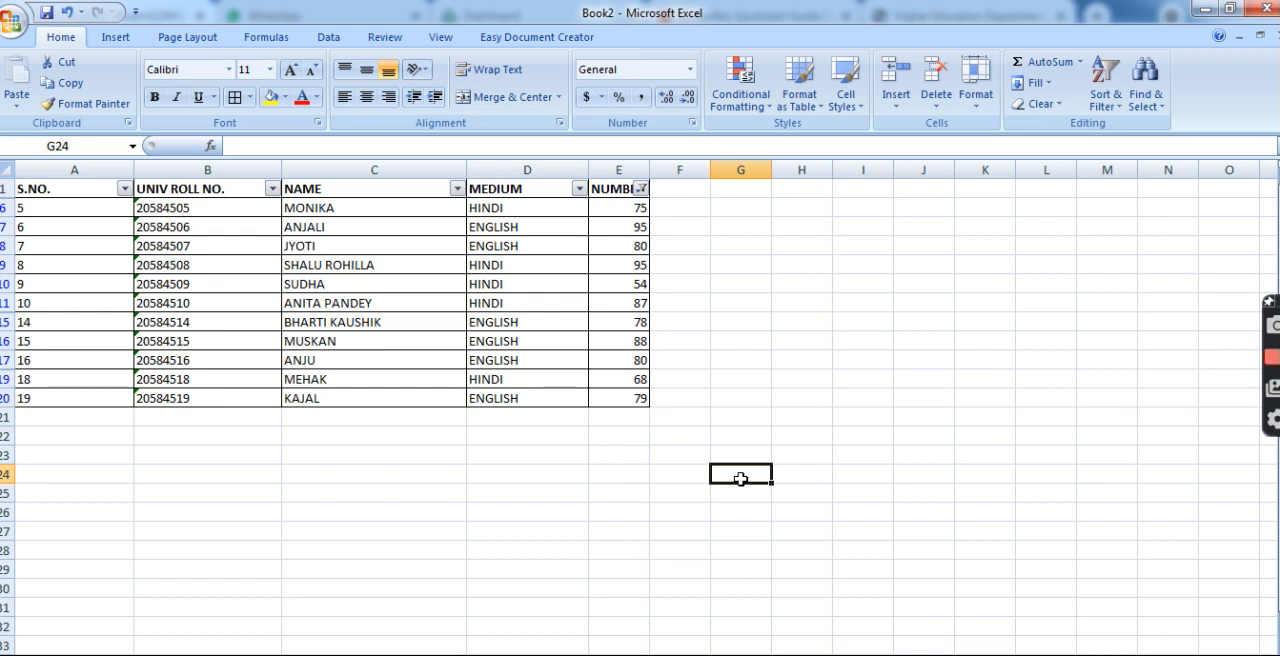
Change the NUMBER column's filter to show only values greater than 80.
{"action": "left_click", "coordinate": [641, 188]}
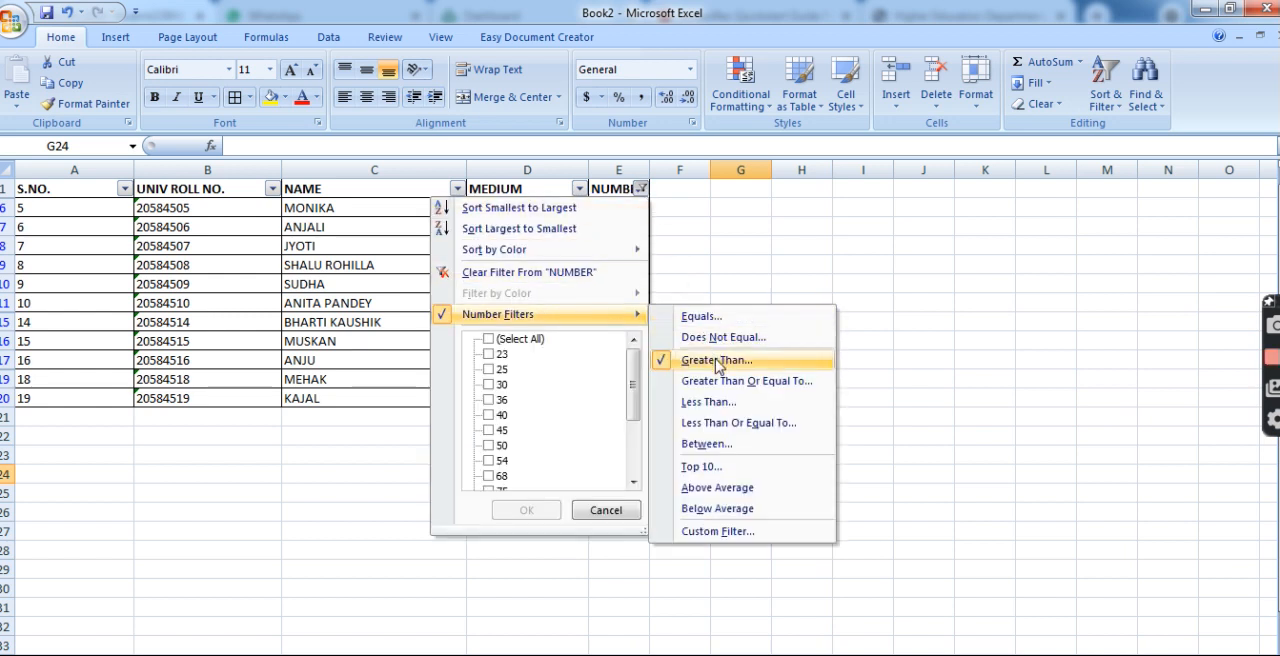
{"action": "left_click", "coordinate": [716, 362]}
{"action": "type", "text": "8"}
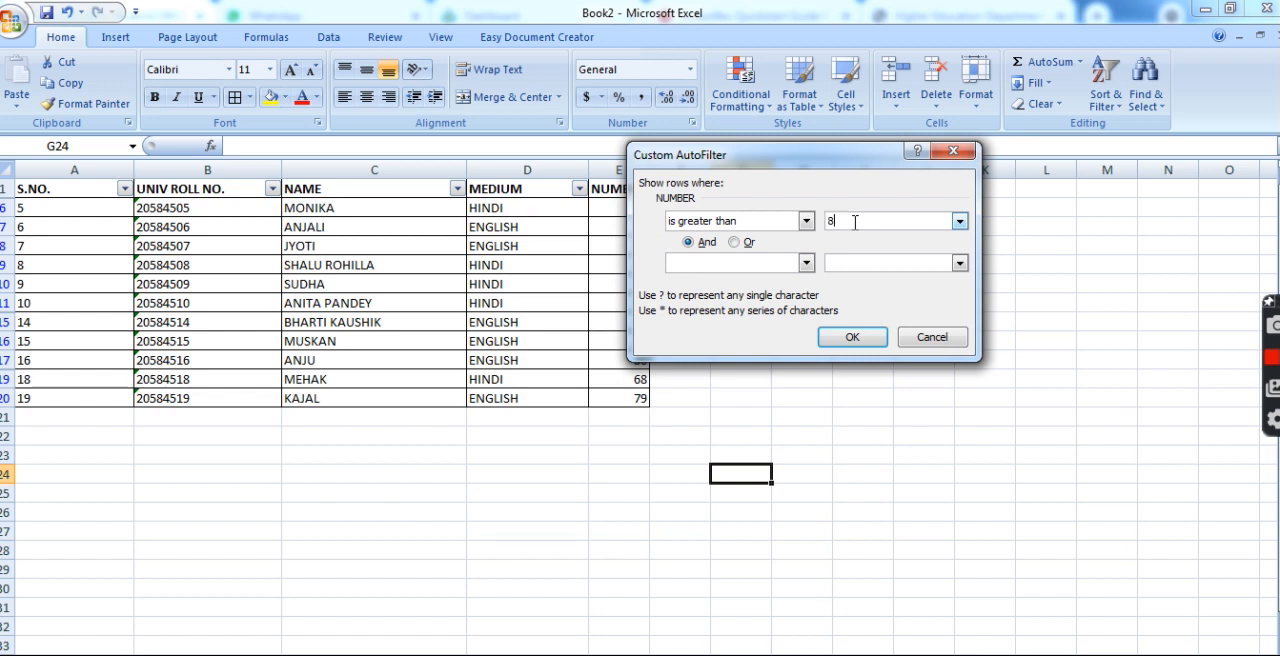
{"action": "type", "text": "5"}
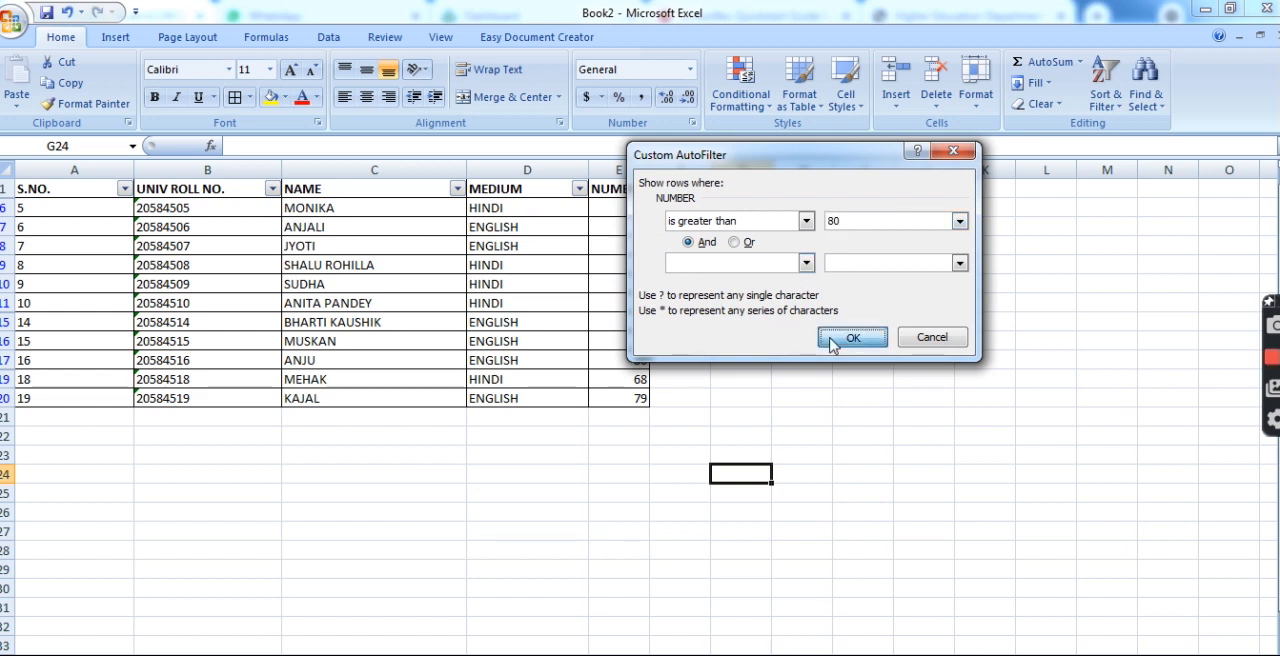
{"action": "left_click", "coordinate": [829, 337]}
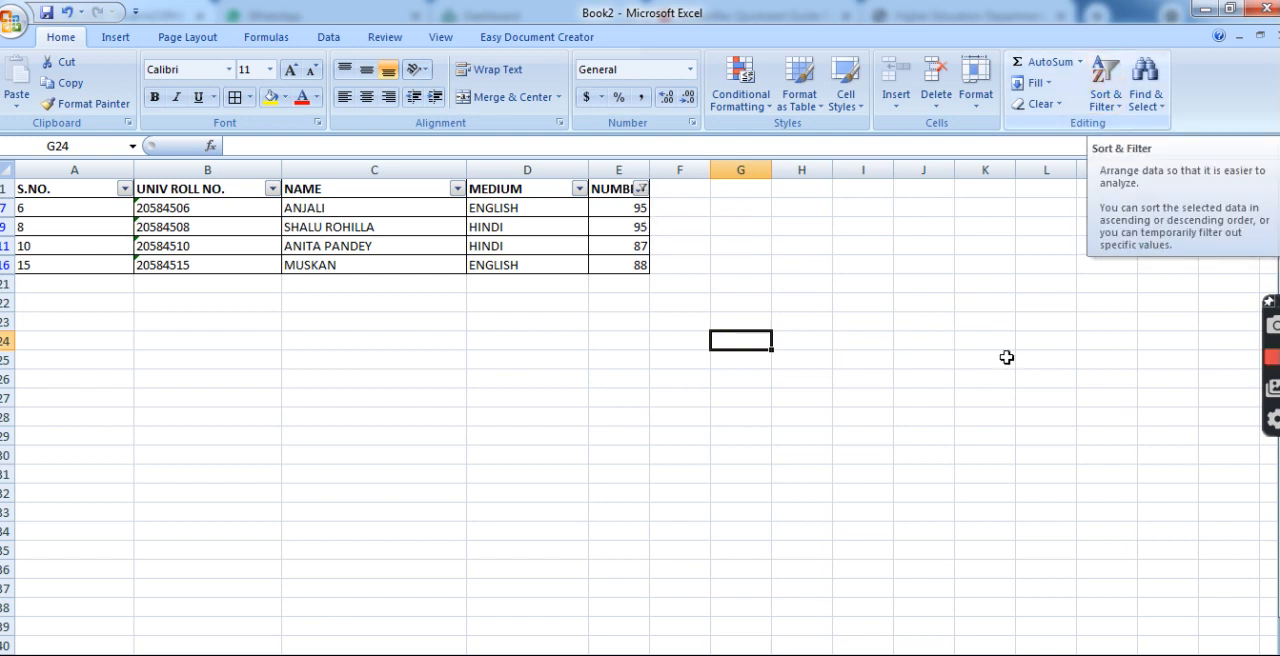
Undo both NUMBER filters and the borders added to the filtered table, and deselect the table.
{"action": "key", "text": "ctrl+z"}
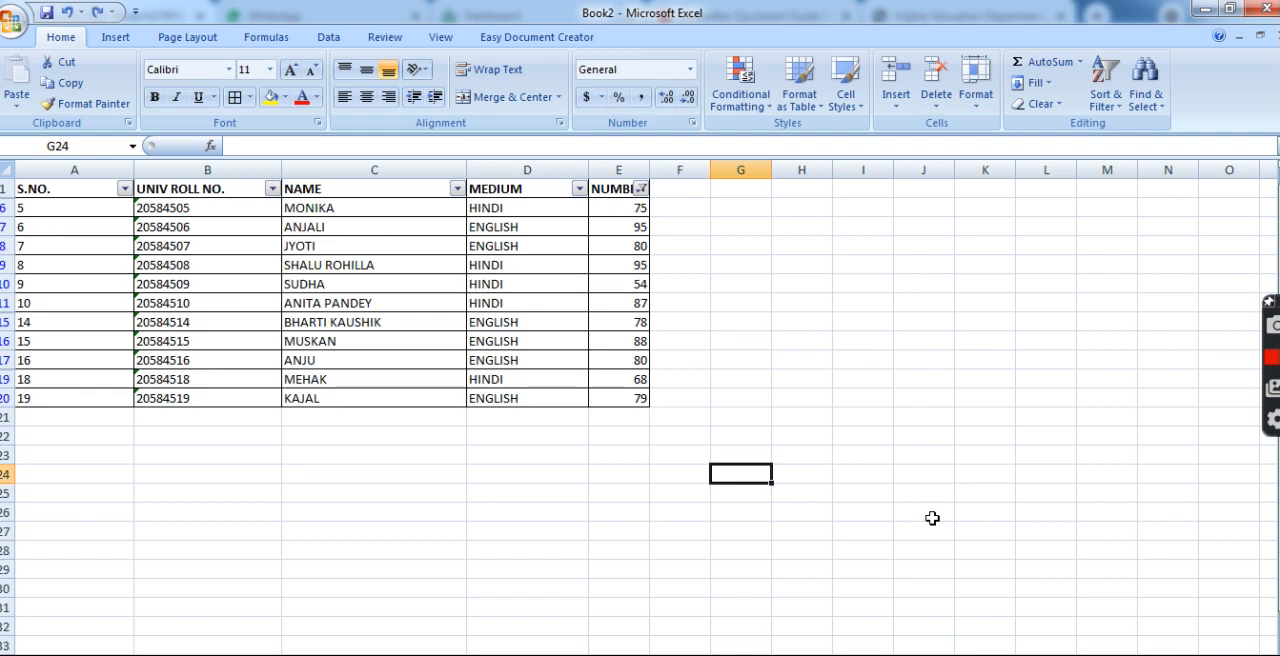
{"action": "key", "text": "ctrl+z"}
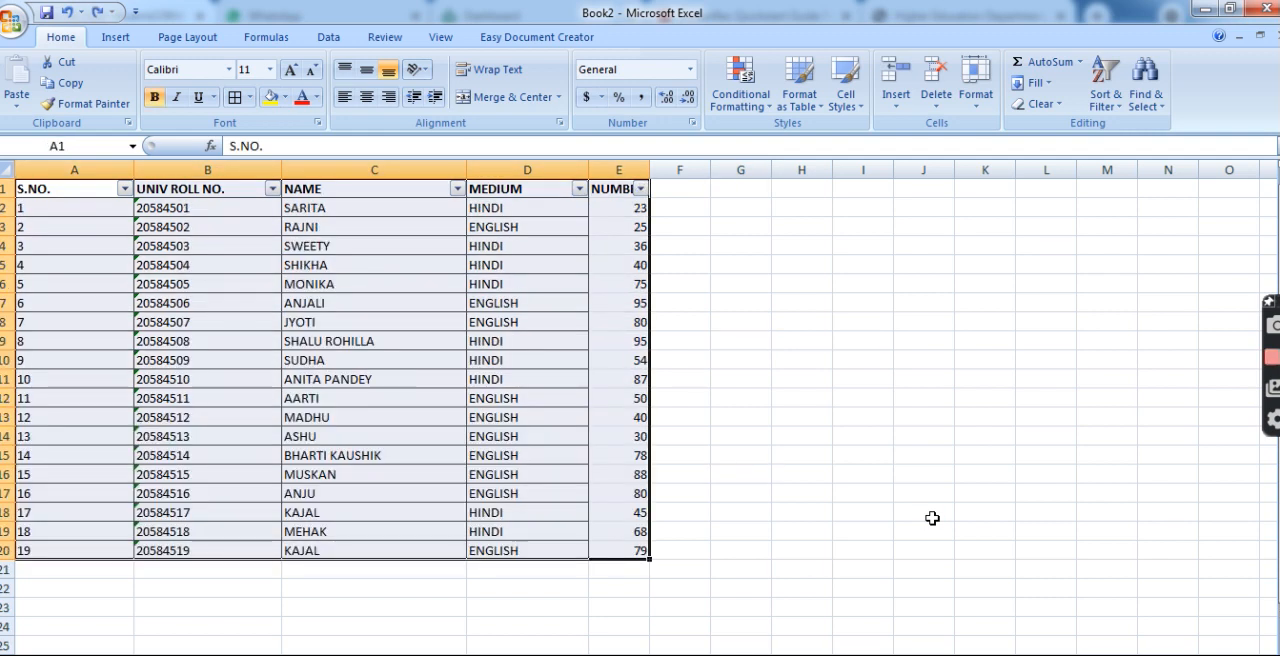
{"action": "left_click", "coordinate": [801, 468]}
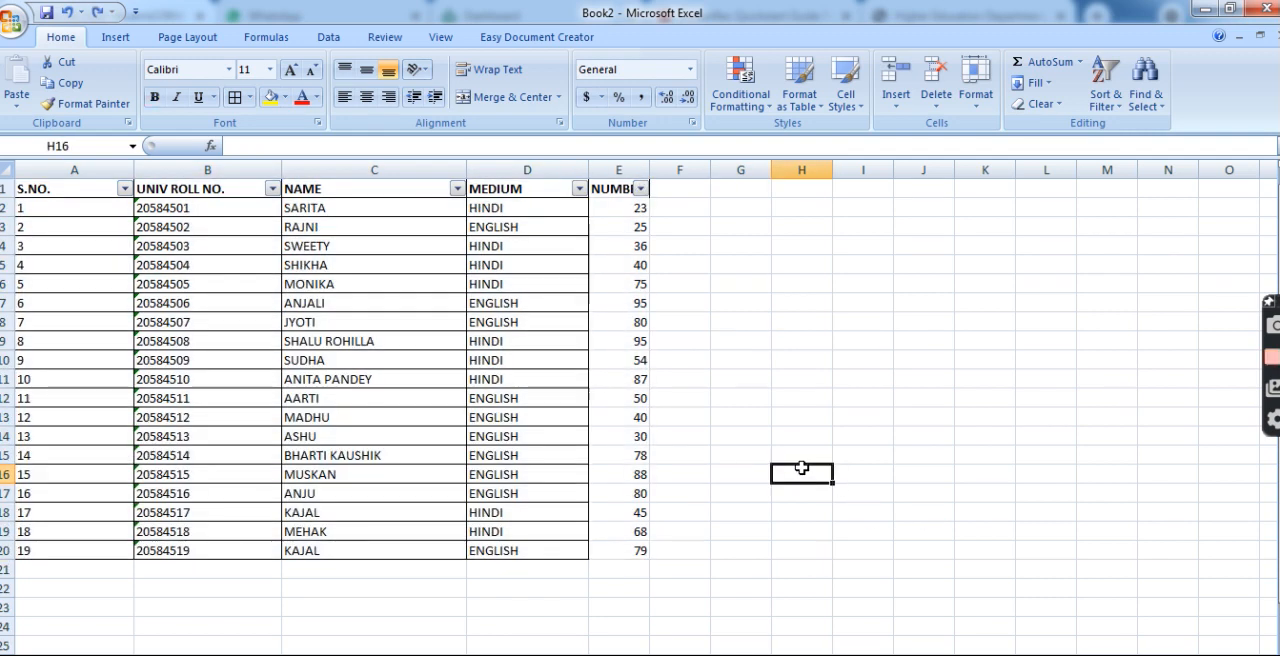